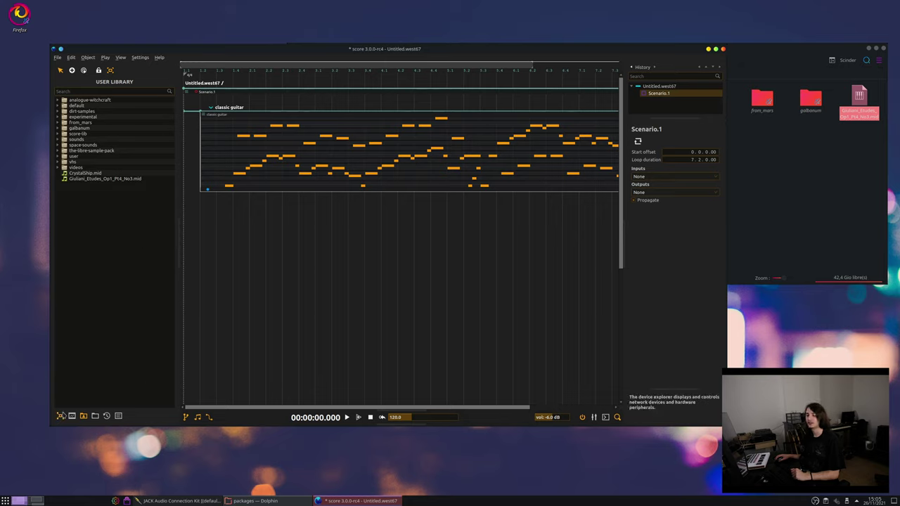
Add a MIDI Output device for the Hammerfall DSP port, keeping Hammerfall DSP as its name
left_click(61, 416)
right_click(111, 170)
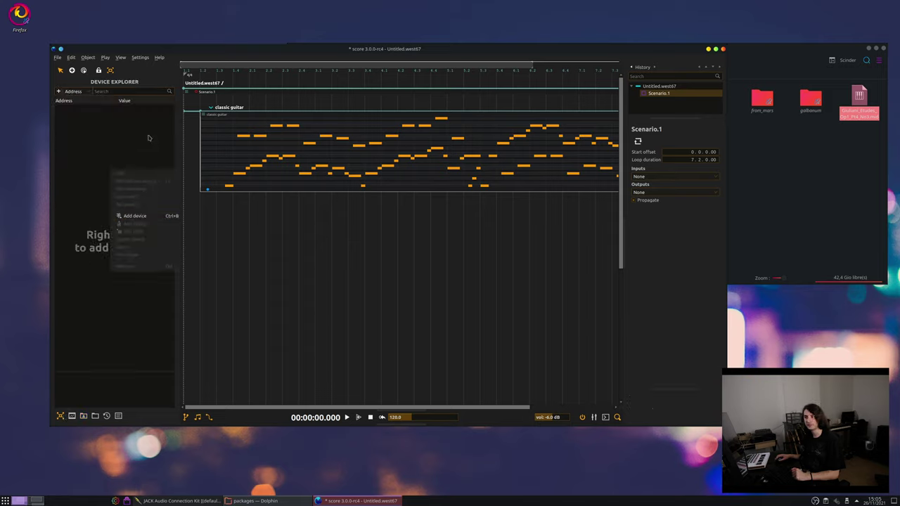
key("Escape")
right_click(107, 254)
left_click(126, 301)
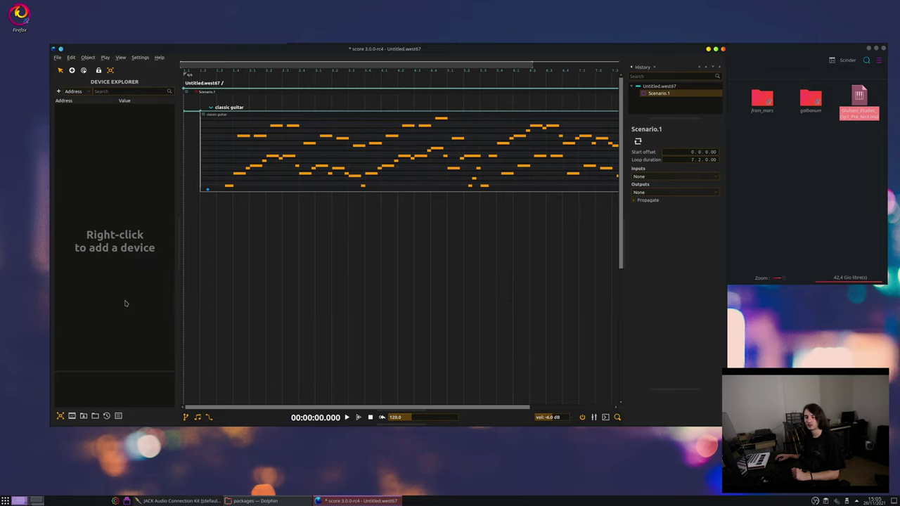
left_click(288, 253)
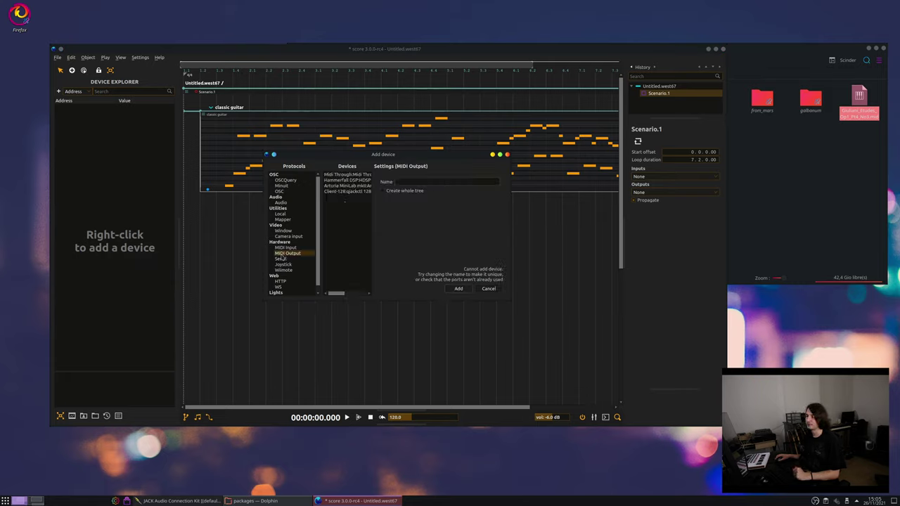
left_click(347, 180)
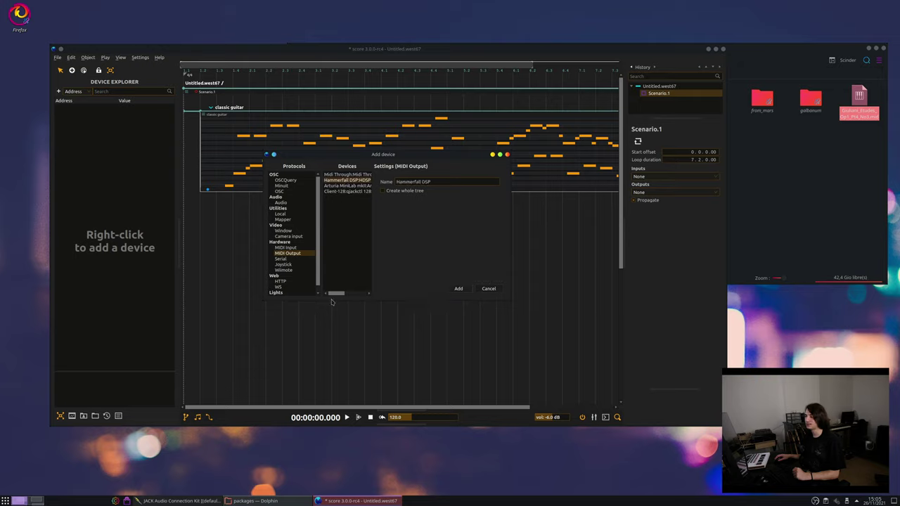
mouse_move(336, 293)
left_mouse_down()
mouse_move(351, 293)
mouse_move(336, 293)
left_mouse_up()
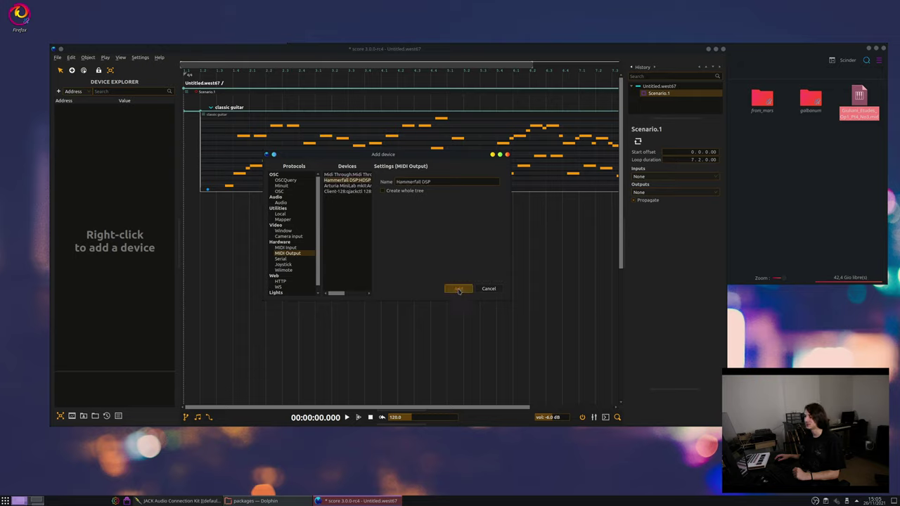
left_click(458, 289)
Play the score from the beginning, stop playback, and delete the Hammerfall DSP device
left_click(86, 108)
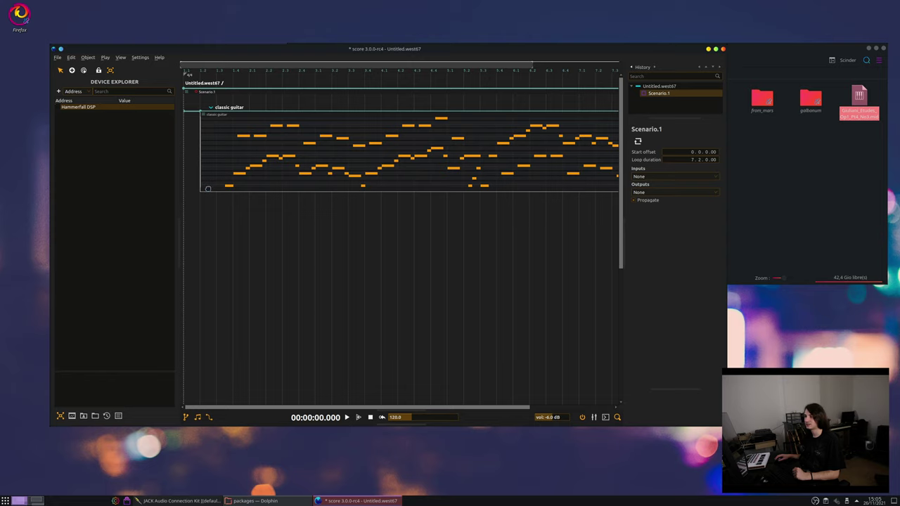
left_click(359, 417)
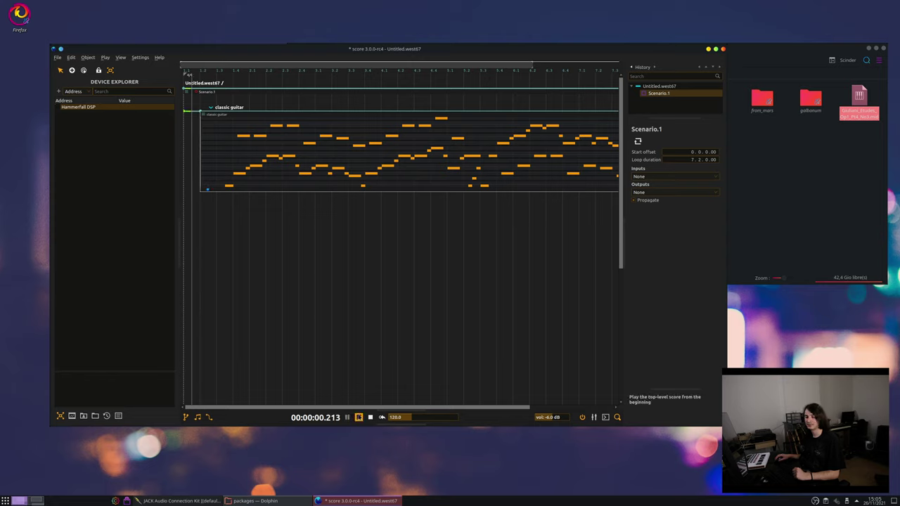
left_click(370, 417)
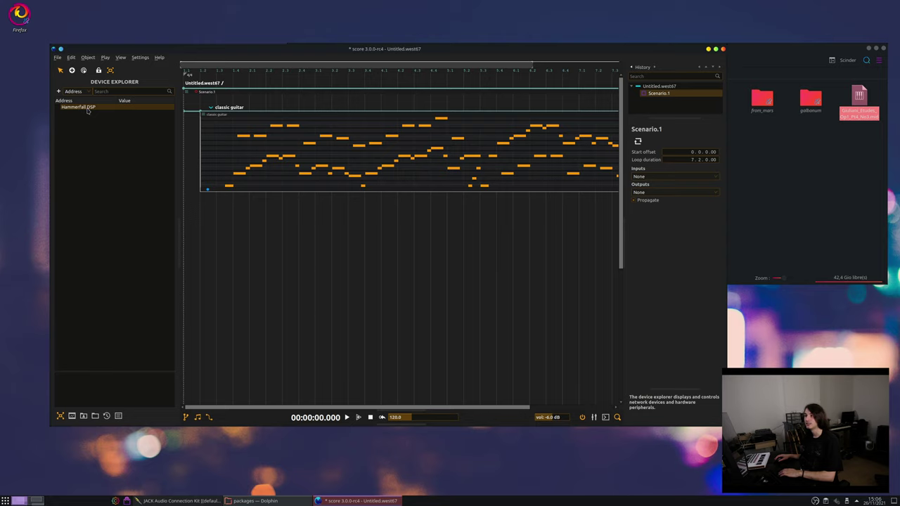
key("Delete")
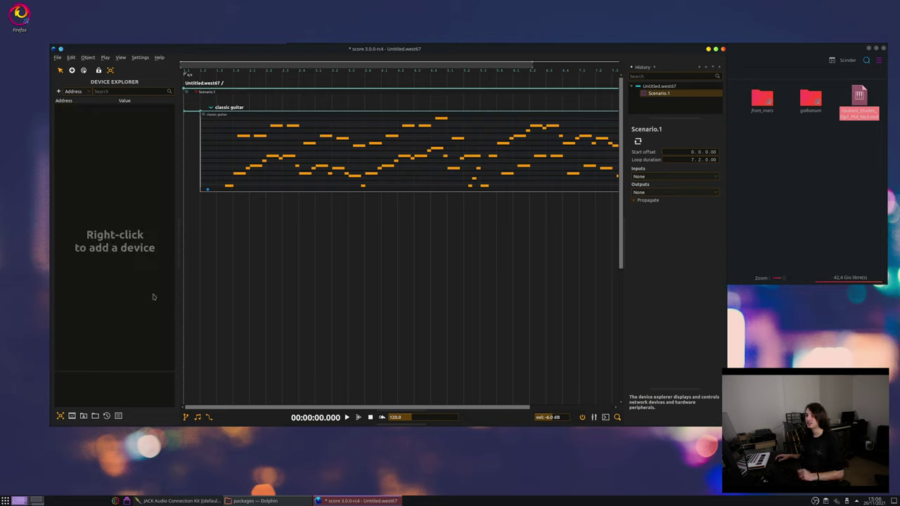
Search the available processes for "dexed" and add the VST Dexed instrument to the classic guitar interval
left_click(71, 416)
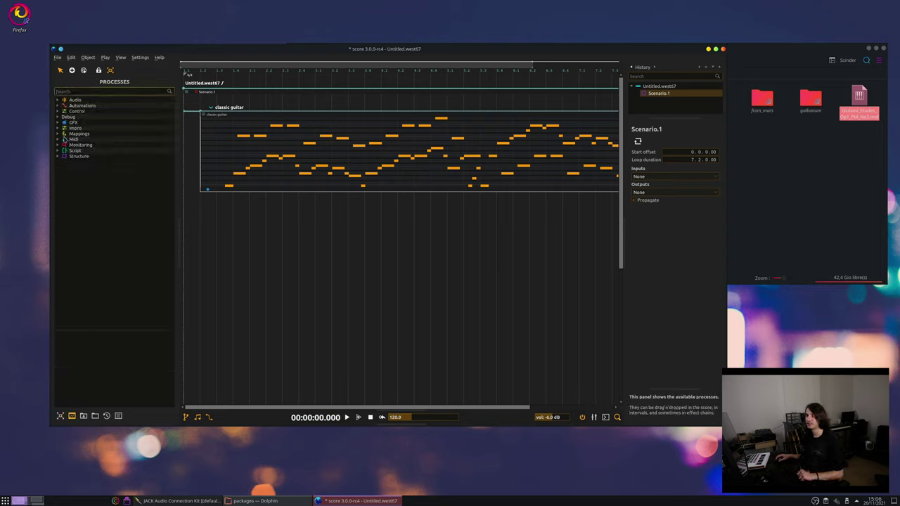
left_click(58, 99)
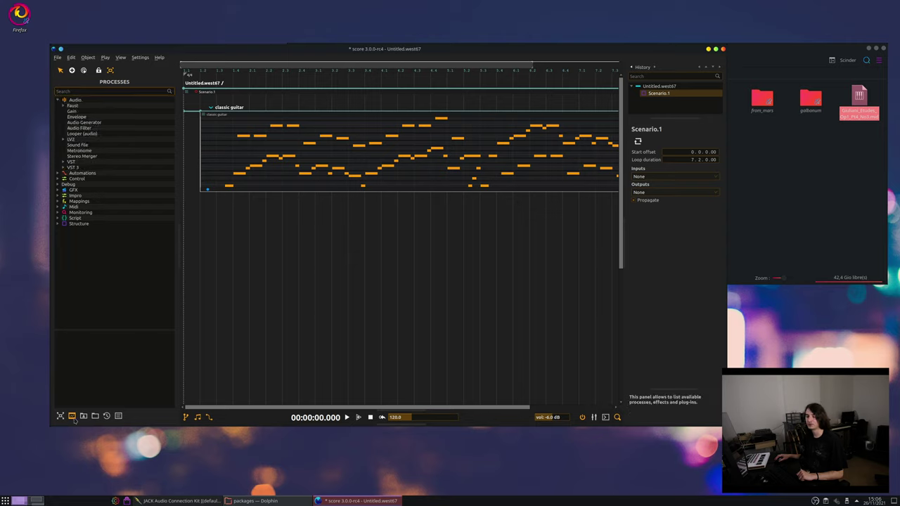
left_click(98, 91)
type("dexed")
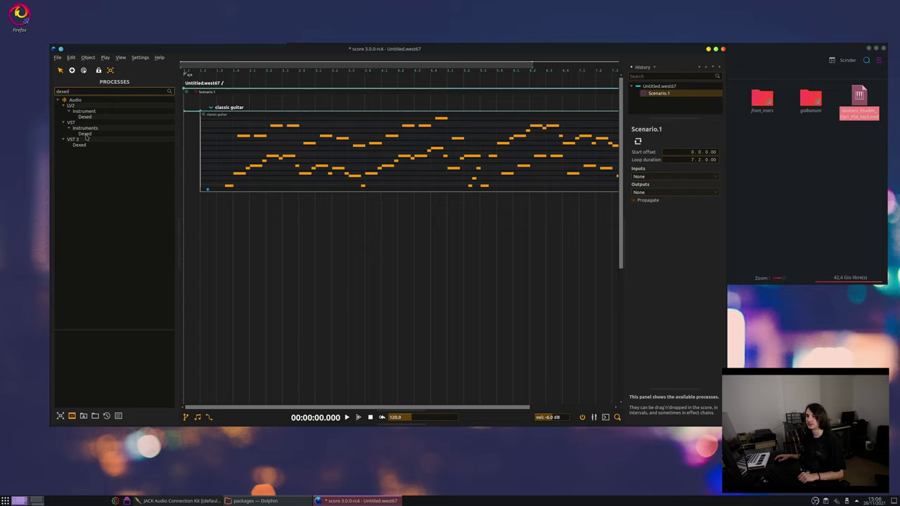
left_click_drag(85, 134, 209, 190)
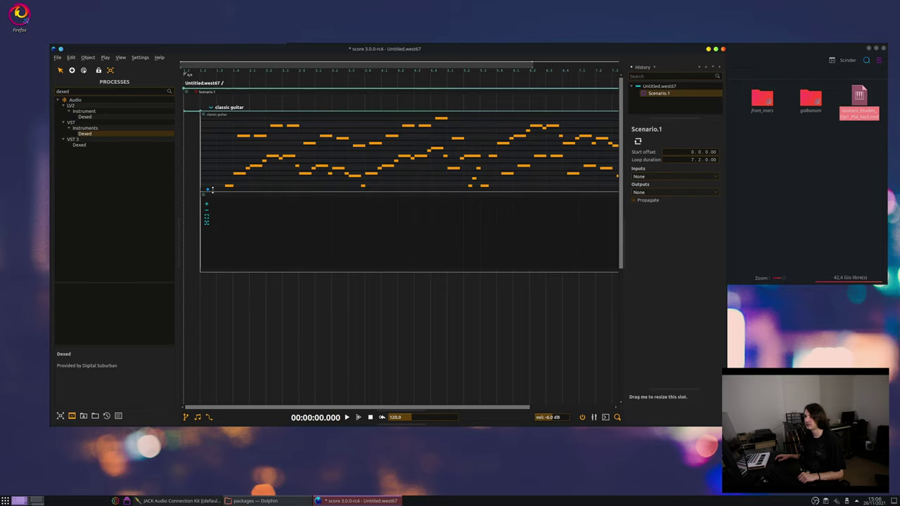
Open the classic guitar interval, enlarge its piano roll slot, and place Dexed further left so it takes the piano roll's MIDI output
double_click(224, 106)
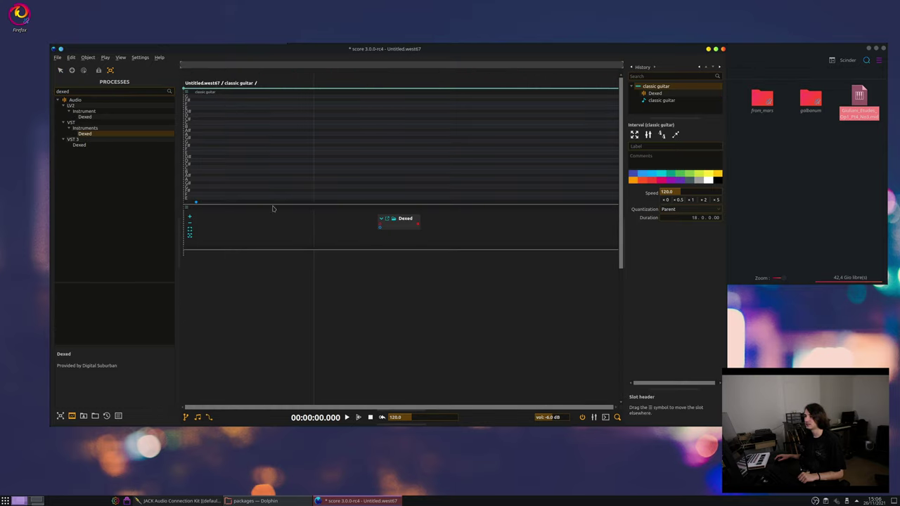
left_click_drag(272, 200, 271, 260)
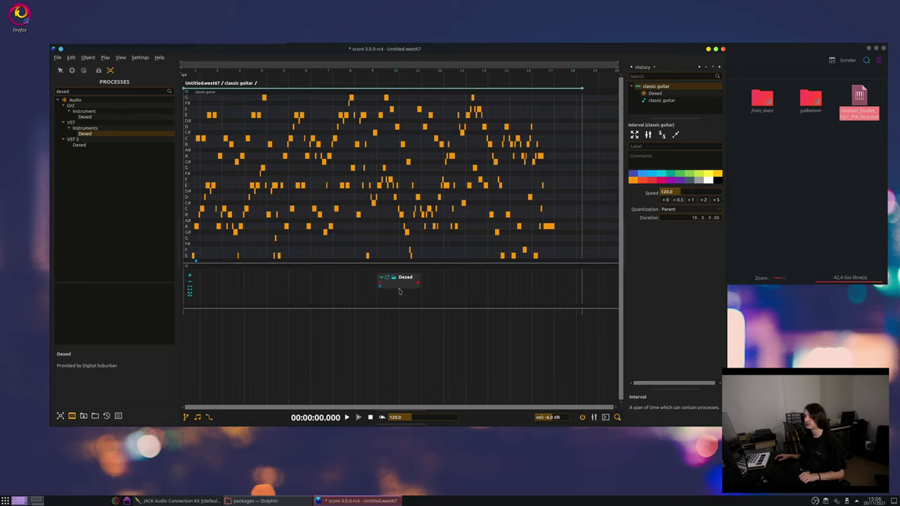
left_click_drag(401, 279, 275, 289)
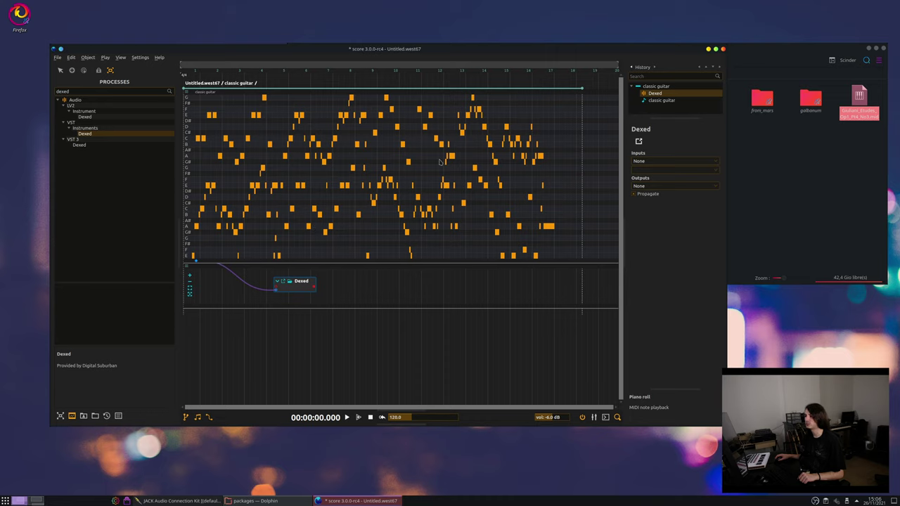
Play the score, advance Dexed to preset 4 in its plug-in window during playback, and stop playback
key("space")
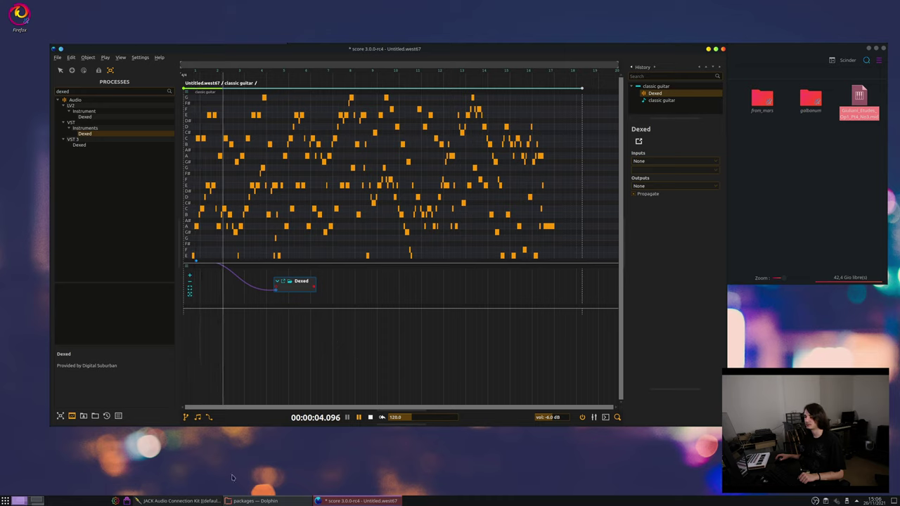
left_click(282, 283)
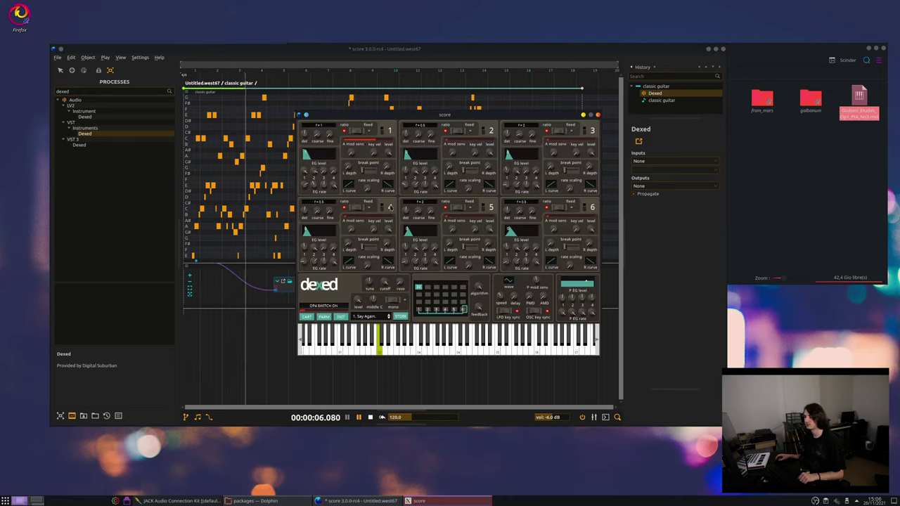
left_click(389, 317)
left_click(389, 317)
left_click(389, 317)
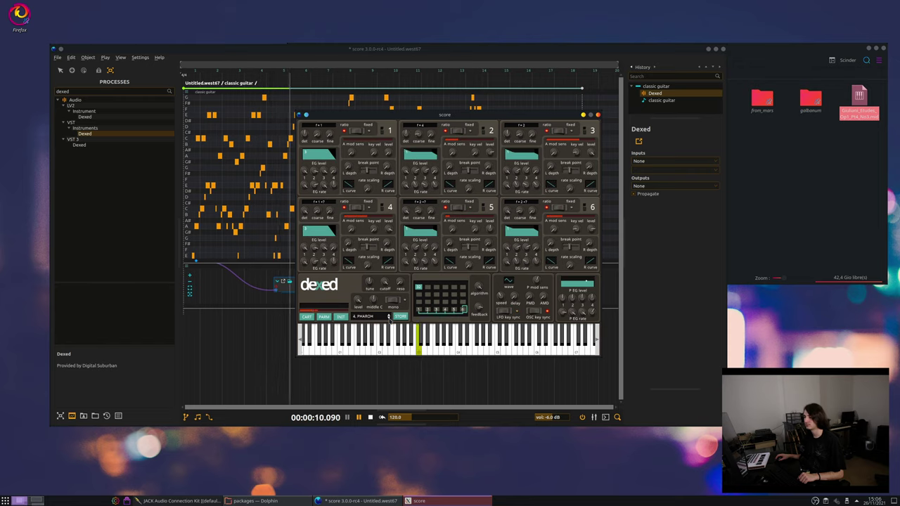
left_click(597, 114)
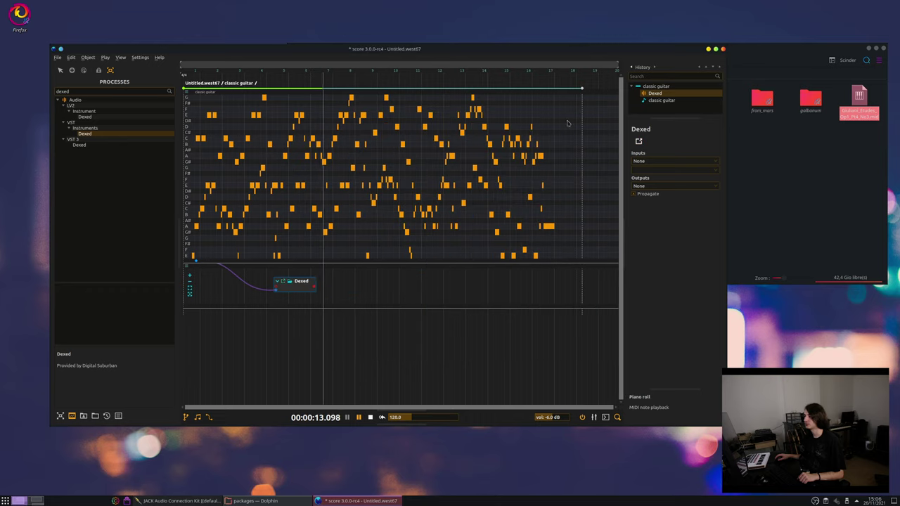
left_click(371, 417)
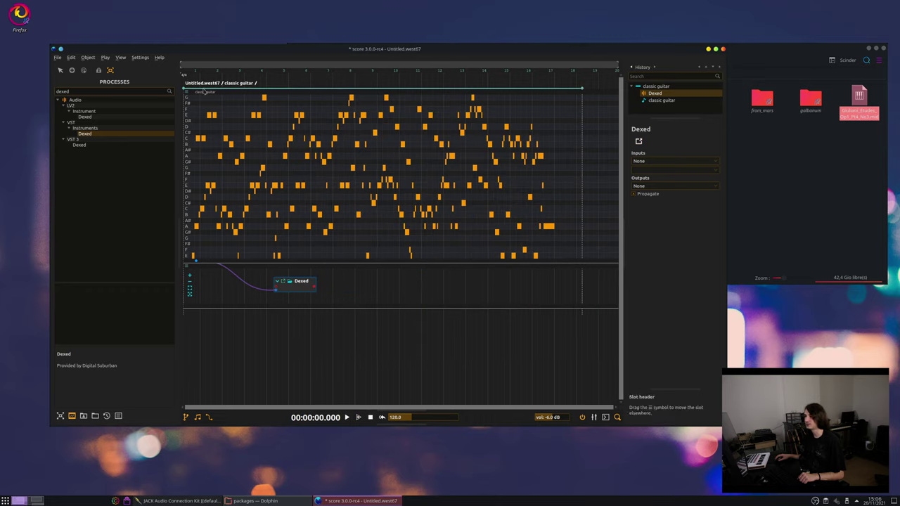
Return to the top-level score and delete the classic guitar interval
left_click(202, 83)
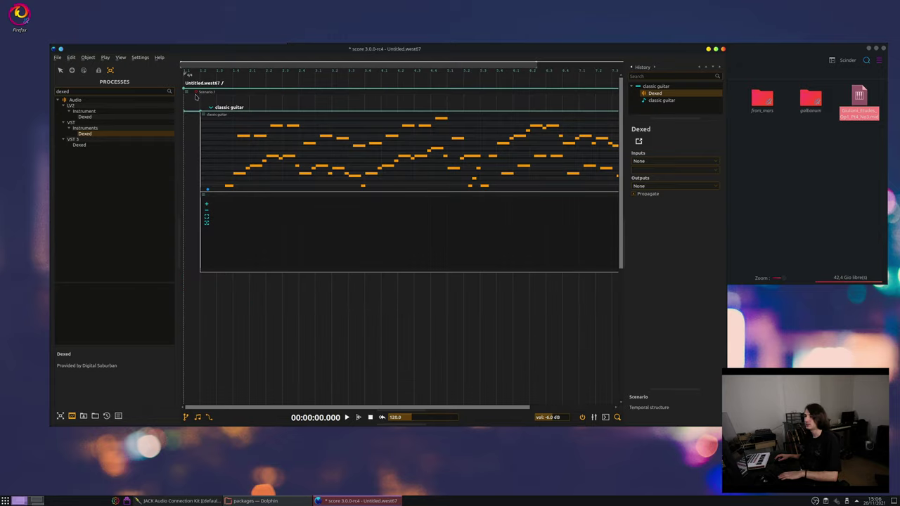
left_click(267, 149)
key("Delete")
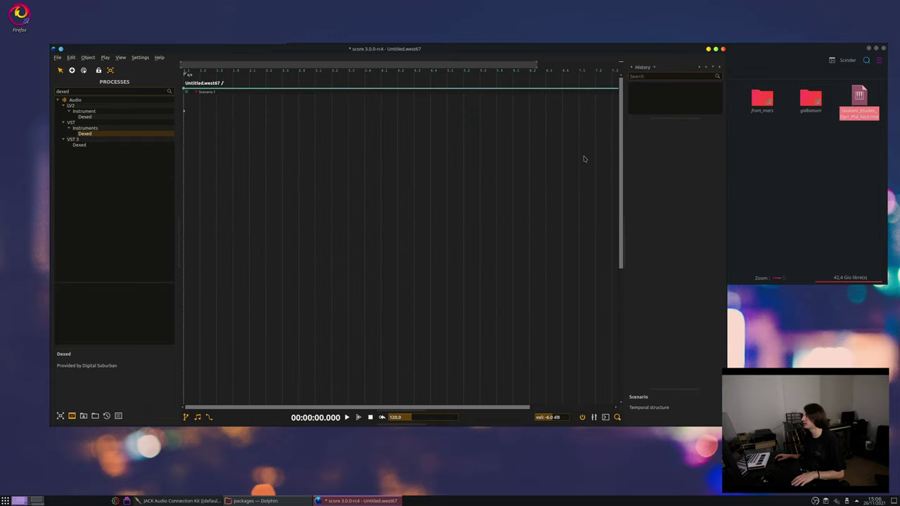
Import CrystalShip.mid from the packages folder in Dolphin at the start of the empty scenario
left_click(840, 173)
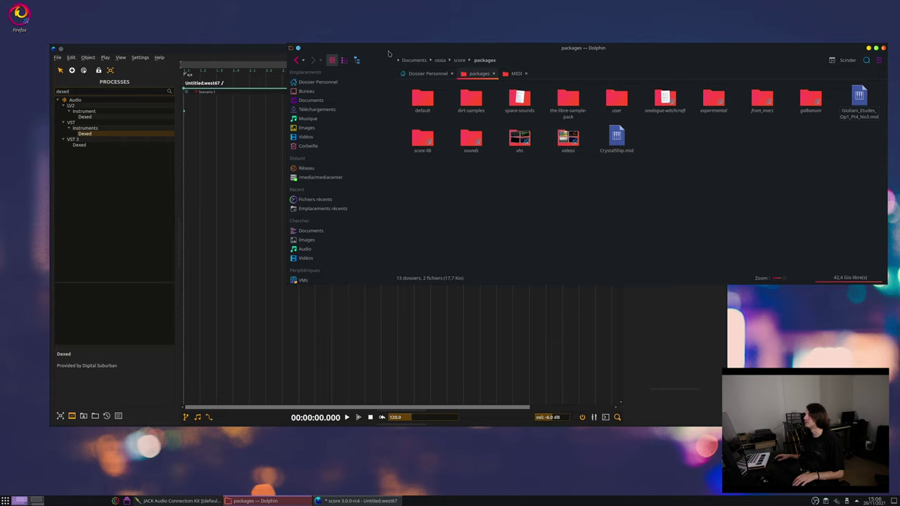
left_click_drag(383, 53, 477, 52)
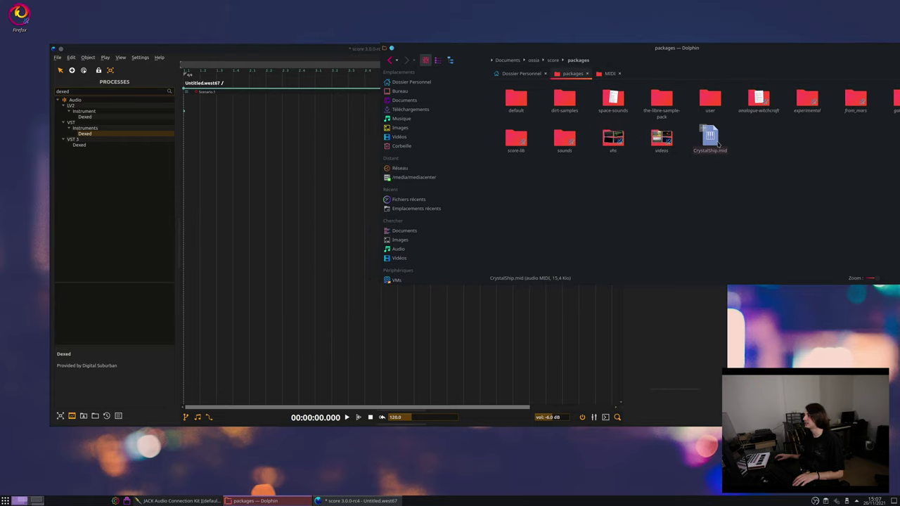
left_click_drag(716, 144, 203, 121)
left_click(263, 114)
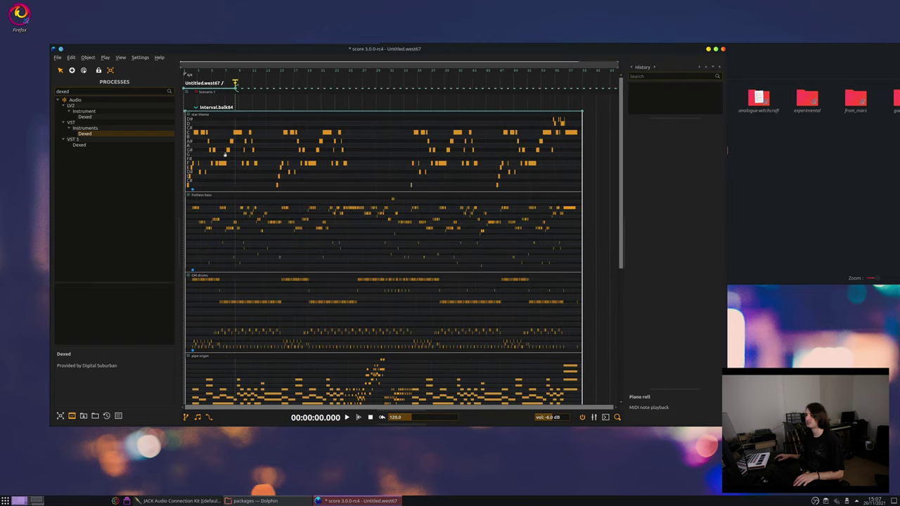
Open the imported CrystalShip interval and switch it from timeline to nodal mode
double_click(210, 106)
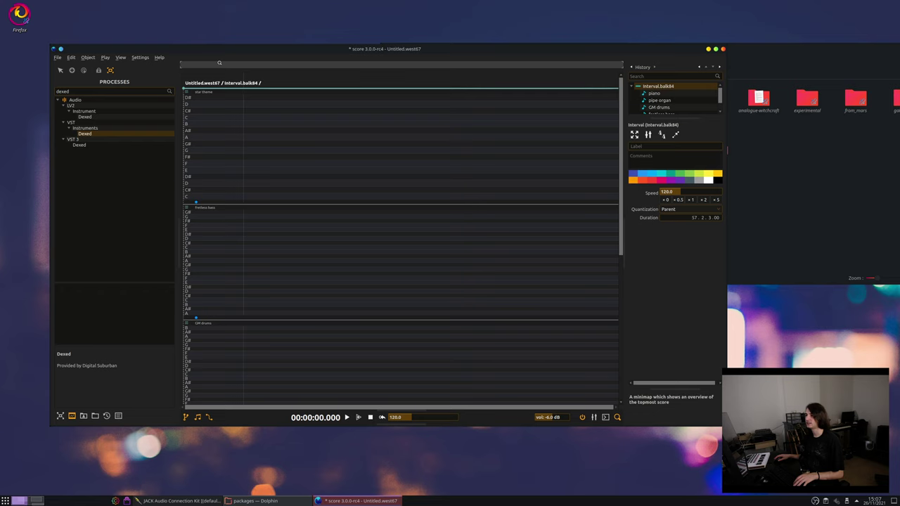
scroll(274, 299, "down", 6)
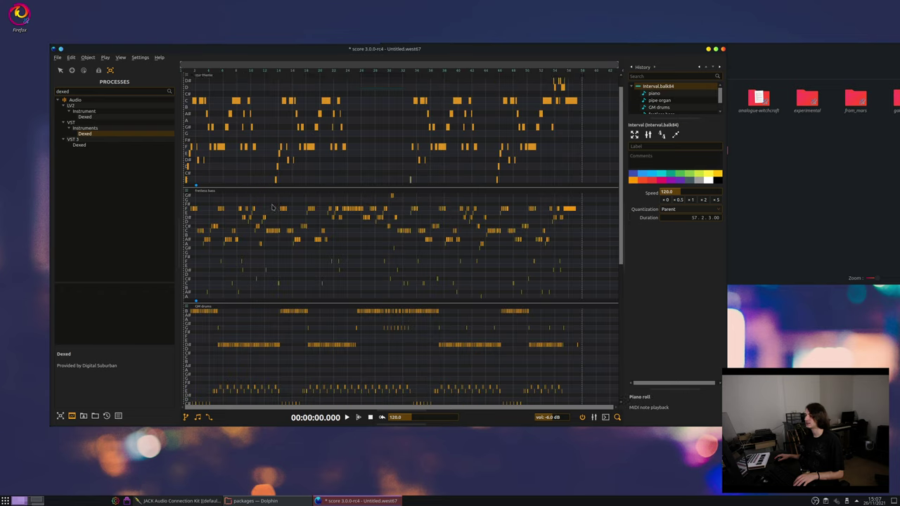
scroll(242, 323, "up", 6)
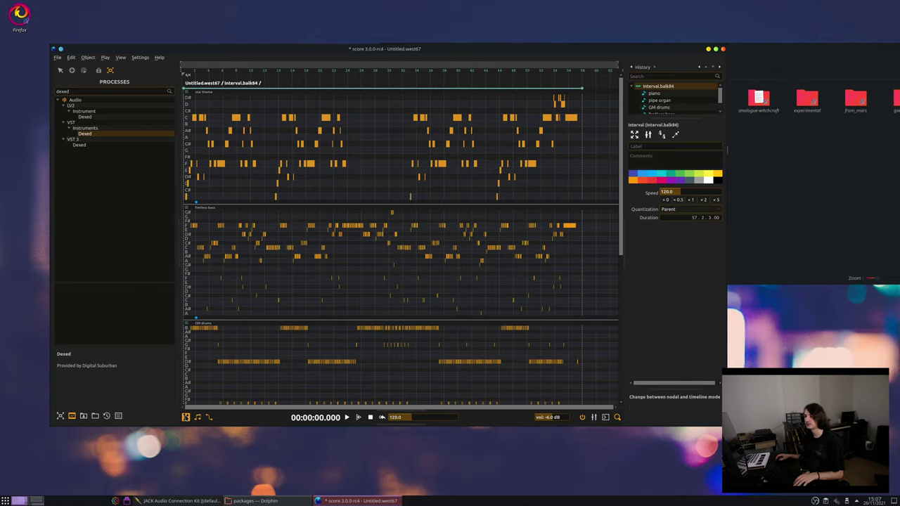
double_click(330, 191)
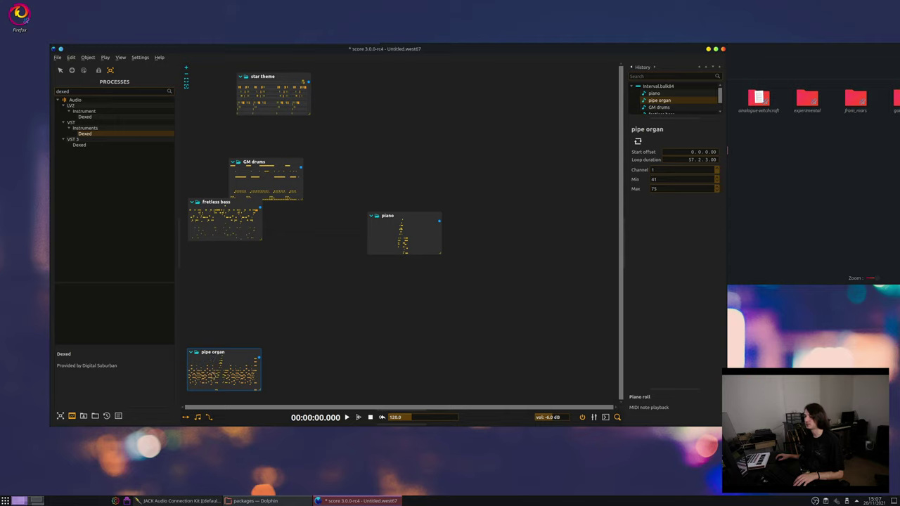
left_click(185, 417)
left_click(186, 417)
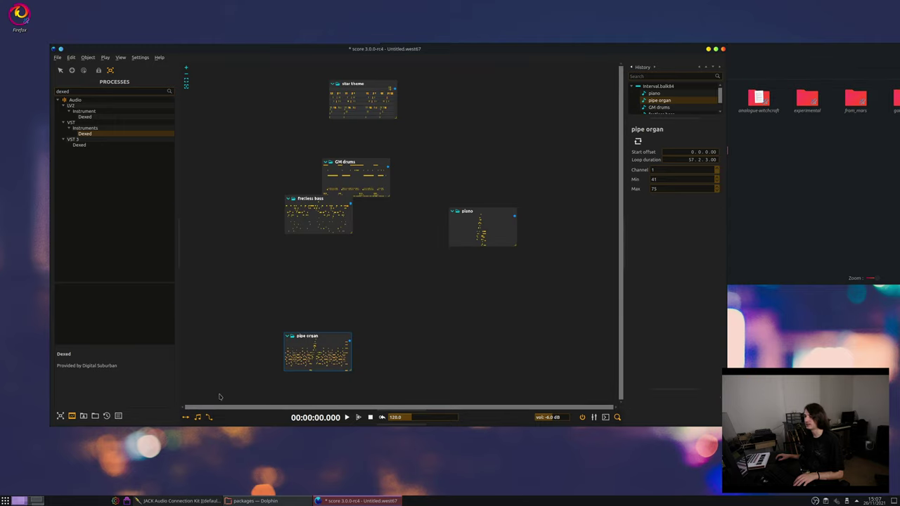
Rearrange the nodes by separating fretless bass from GM drums and moving piano just above pipe organ
left_click(310, 204)
left_click_drag(310, 204, 279, 246)
left_click_drag(485, 211, 383, 294)
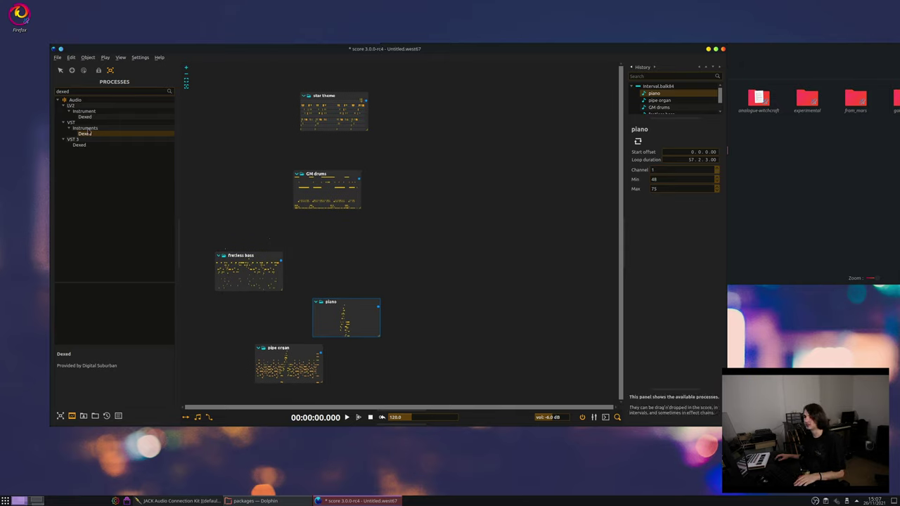
Add a VST Dexed instrument beside the star theme node and connect star theme's MIDI output to its MIDI input
left_click_drag(91, 137, 220, 136)
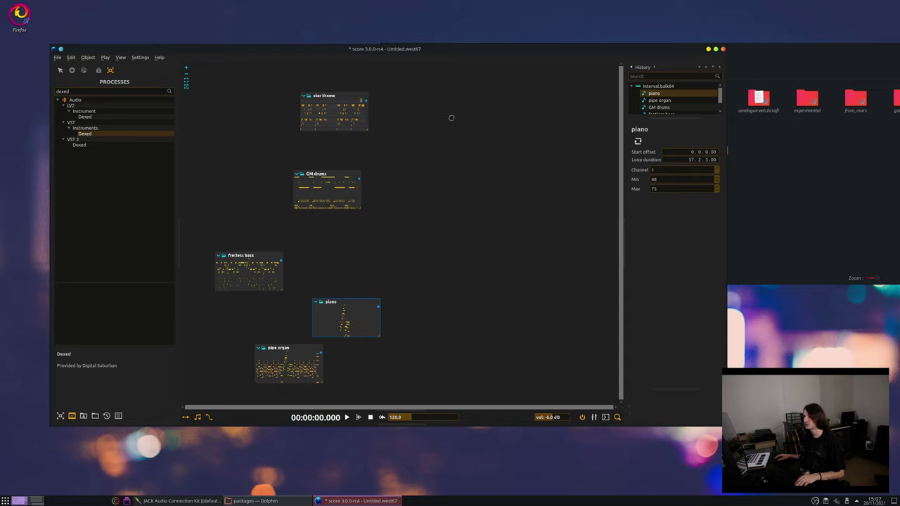
left_click_drag(451, 118, 361, 100)
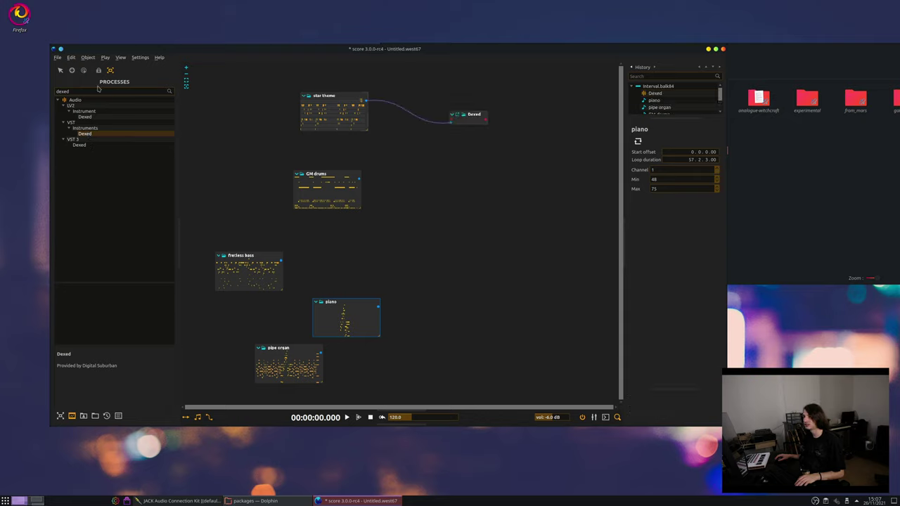
Add a second VST Dexed fed by fretless bass and a VST Atlas instrument fed by GM drums
left_click_drag(111, 138, 421, 283)
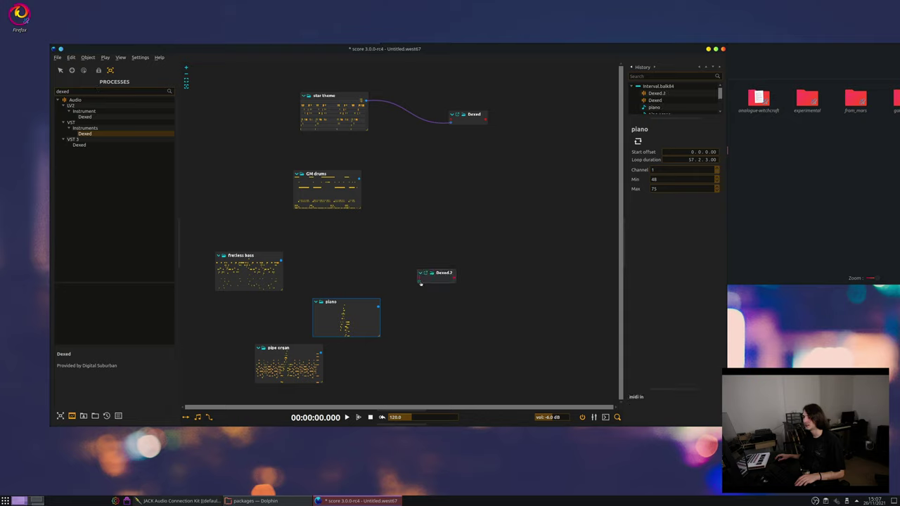
left_click_drag(329, 275, 281, 261)
key("ctrl+a")
type("atlas")
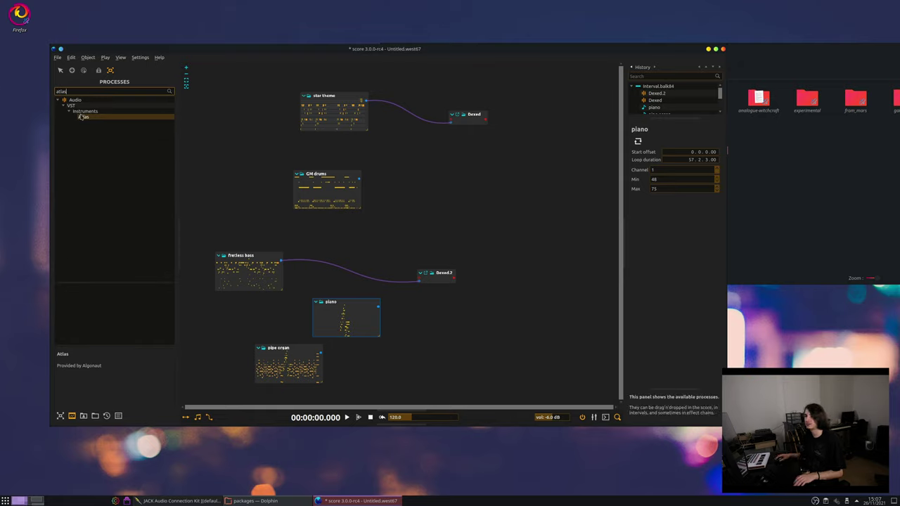
left_click_drag(83, 117, 450, 194)
left_click_drag(339, 186, 360, 181)
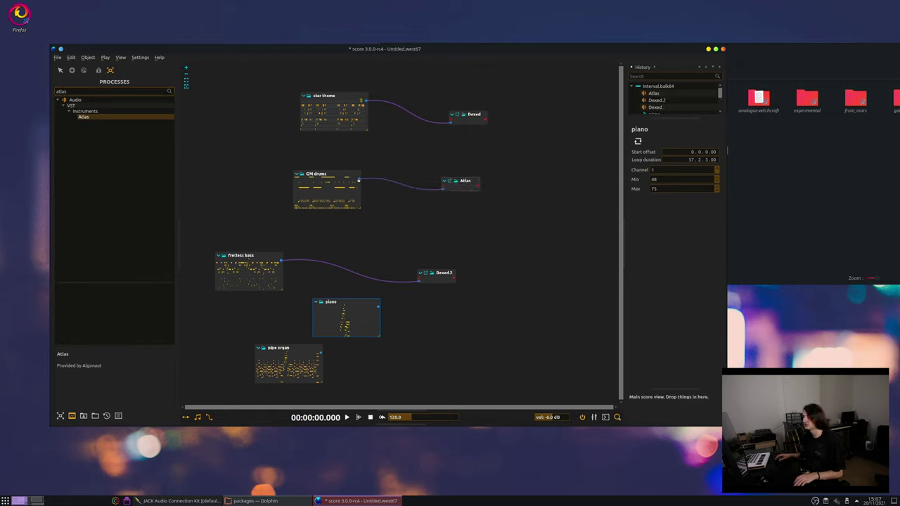
Start playback, open the Atlas interface and generate a new drum kit
left_click(358, 417)
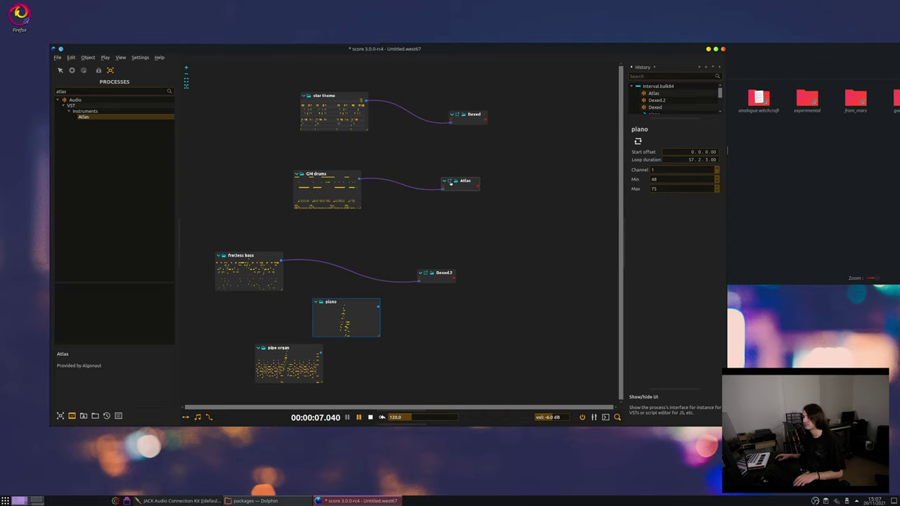
left_click(451, 183)
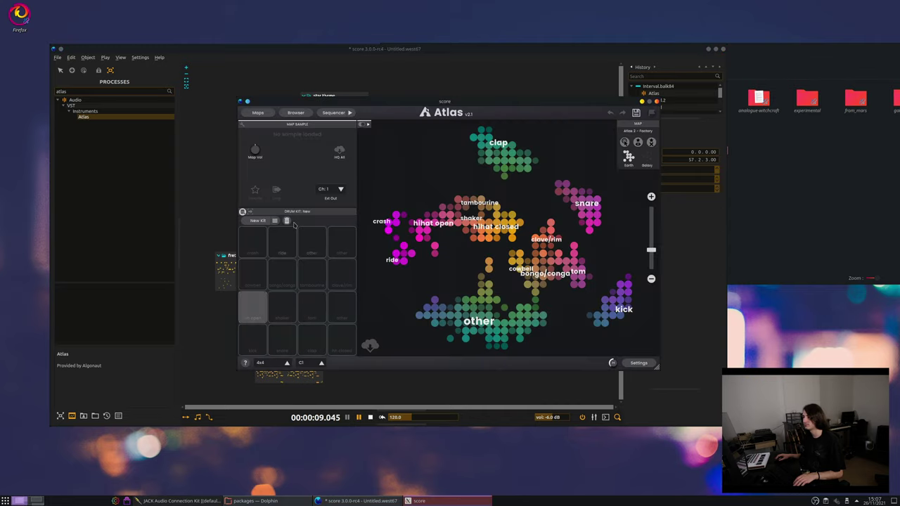
left_click(259, 221)
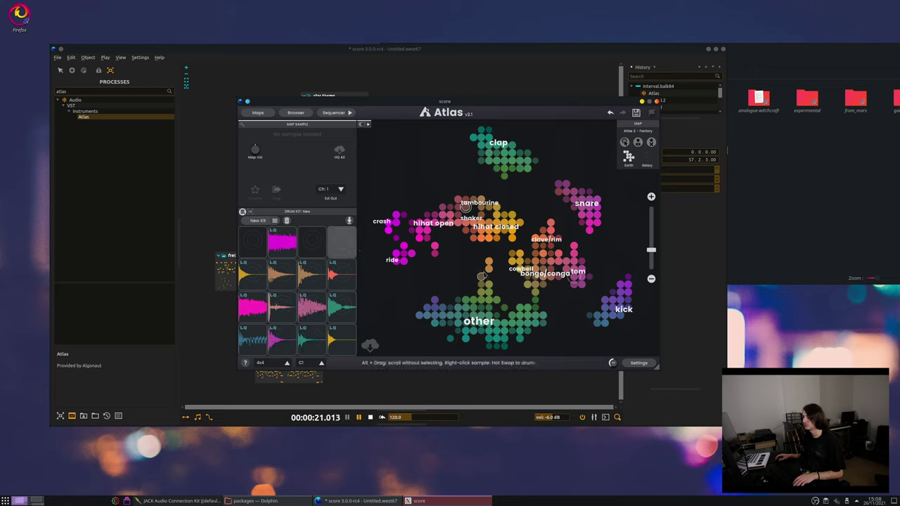
Audition map samples in Atlas, assign Algo Shaker 028 to drum pad 16, then close the interface and fold the Atlas node
left_click(481, 277)
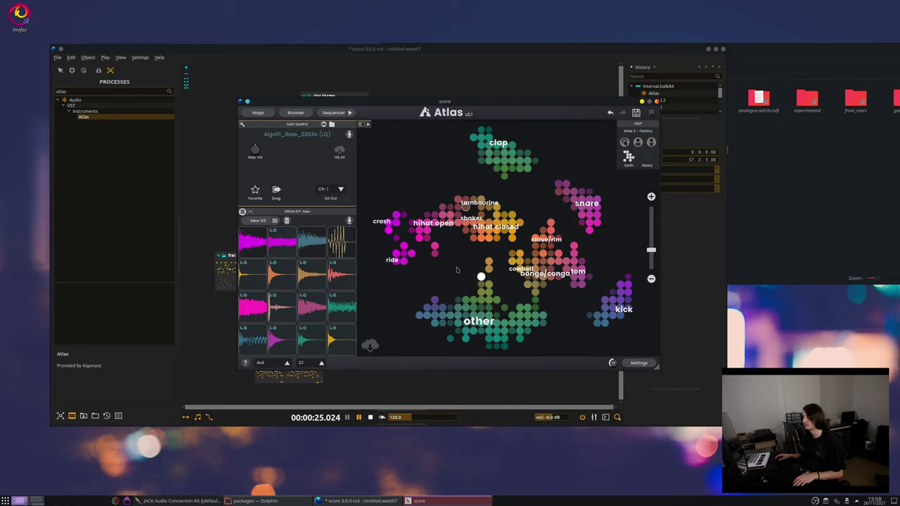
left_click_drag(489, 244, 356, 250)
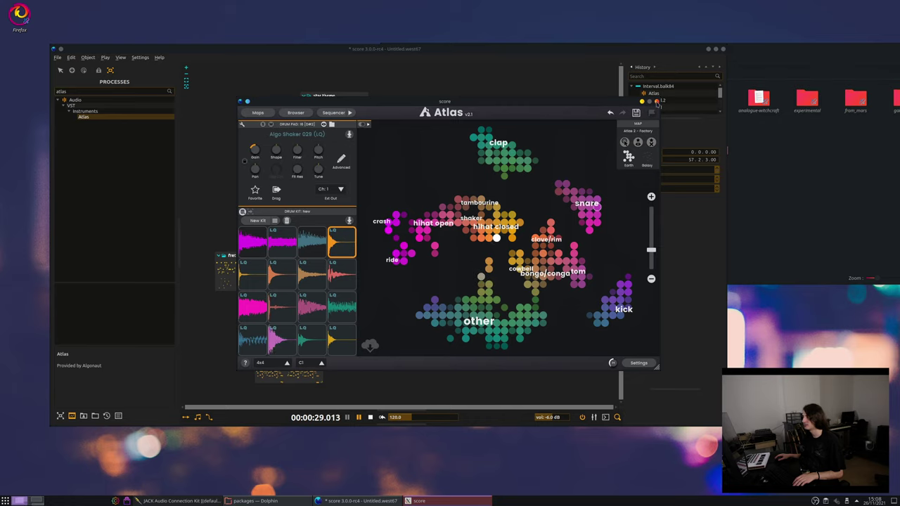
key("alt+F4")
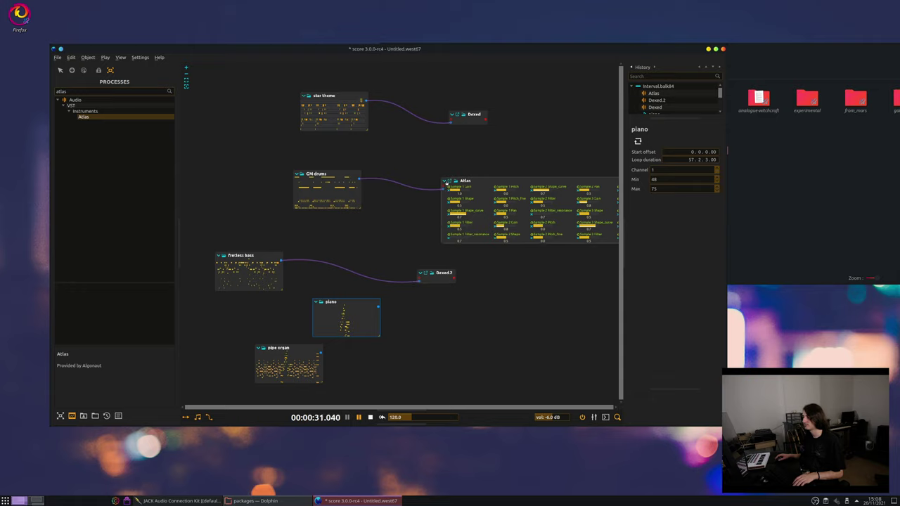
left_click(445, 181)
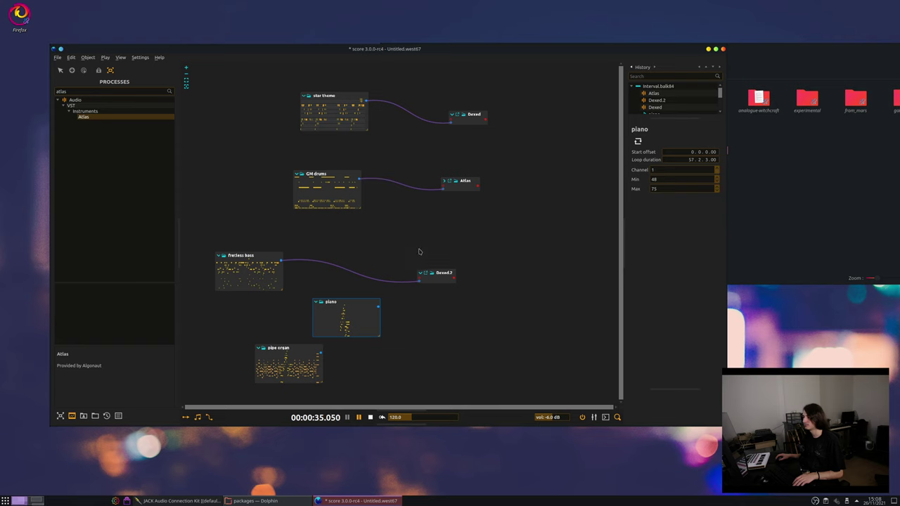
Load the preset 21. DEVIL TACK in the Dexed fed by fretless bass and close its interface
left_click(424, 273)
left_click(371, 317)
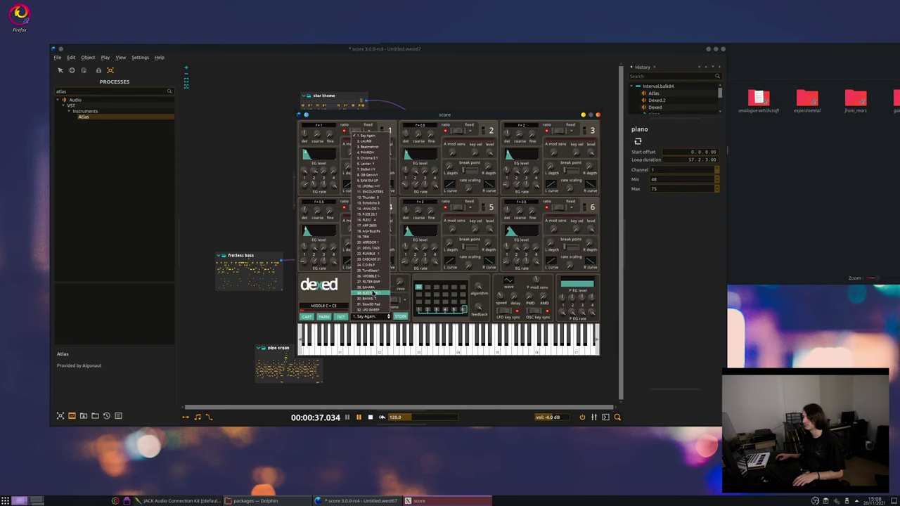
left_click(371, 256)
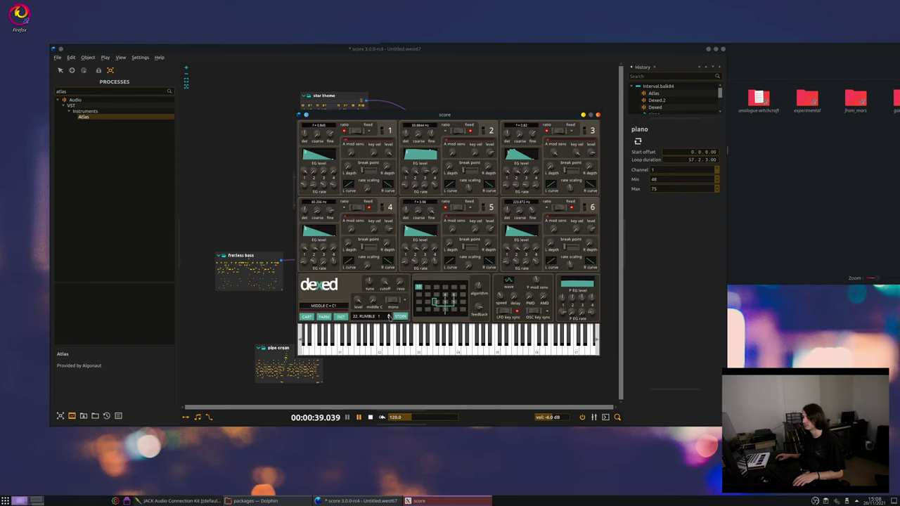
left_click(388, 317)
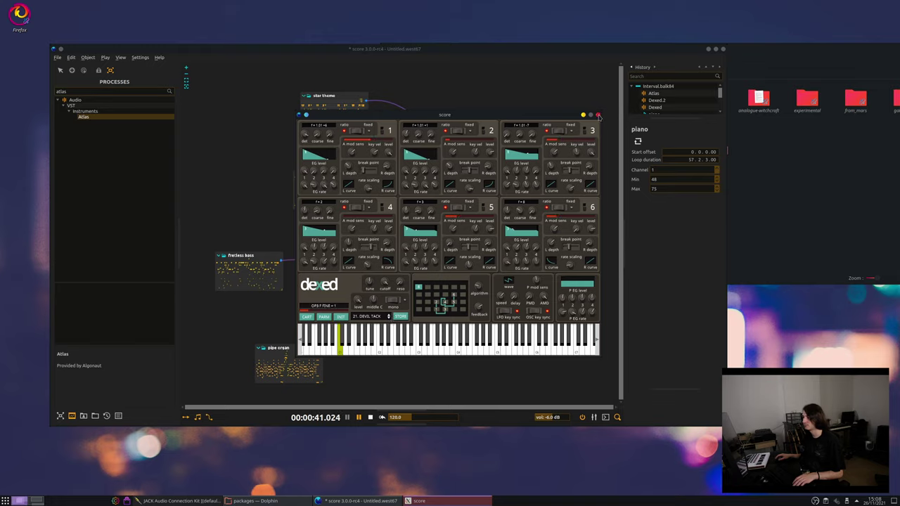
left_click(598, 116)
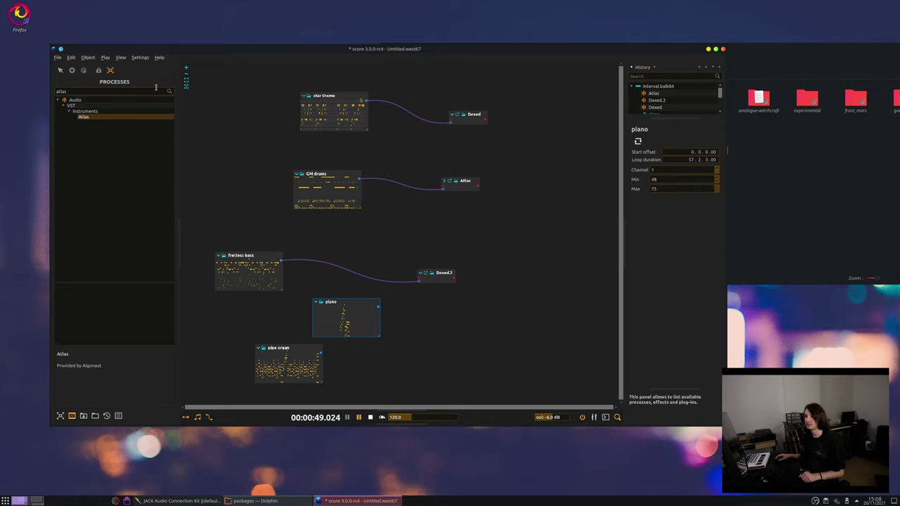
Find the Faust freeverb effect in the process library and add it to the right of the Atlas node
left_click_drag(77, 91, 51, 91)
key("BackSpace")
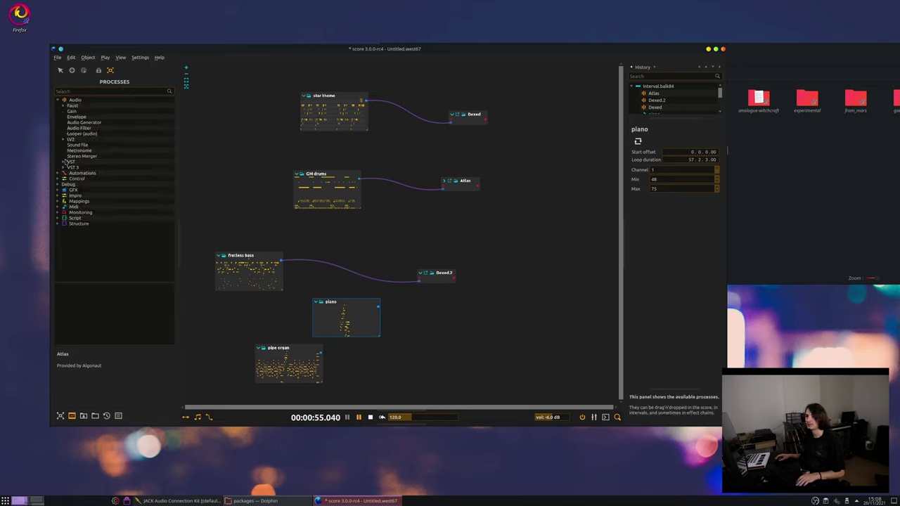
type("rever")
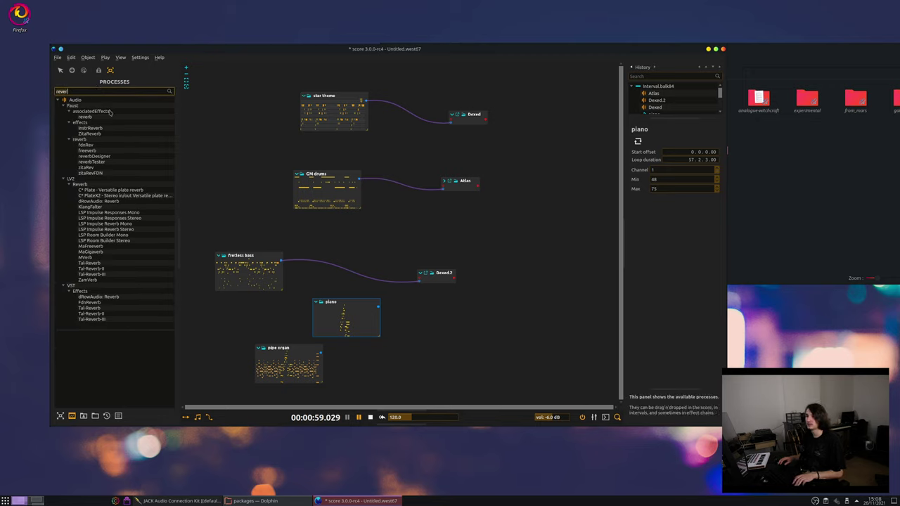
key("ctrl+a")
type("Free")
left_click(90, 134)
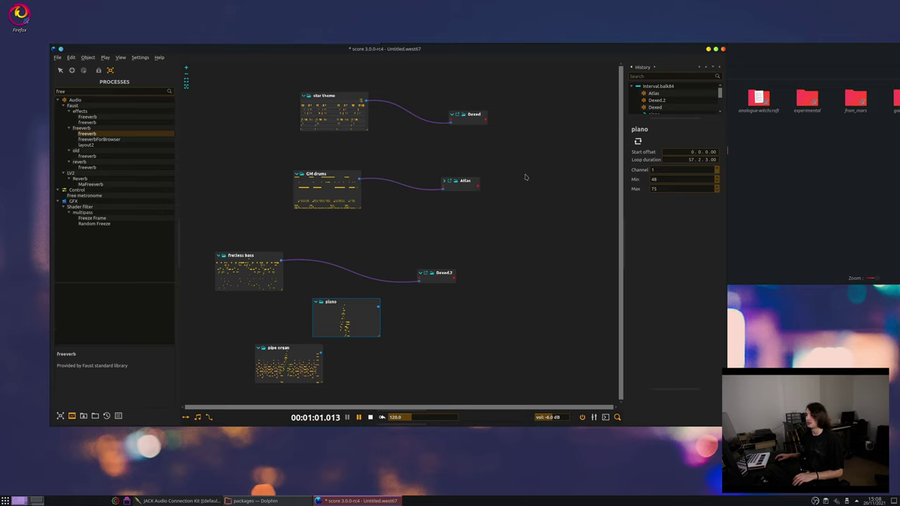
left_click_drag(526, 184, 525, 178)
Connect the audio outputs of both Dexed instruments and Atlas to the freeverb input
left_click_drag(504, 141, 487, 120)
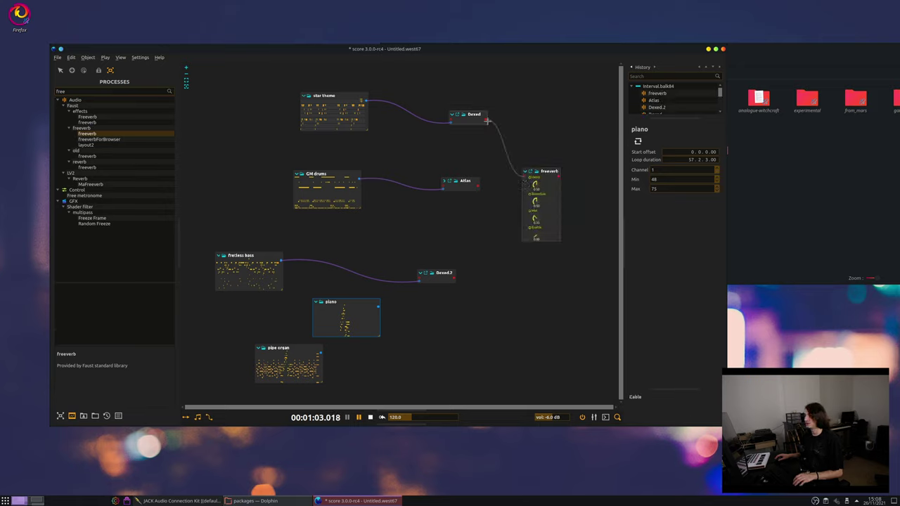
left_click_drag(479, 187, 525, 174)
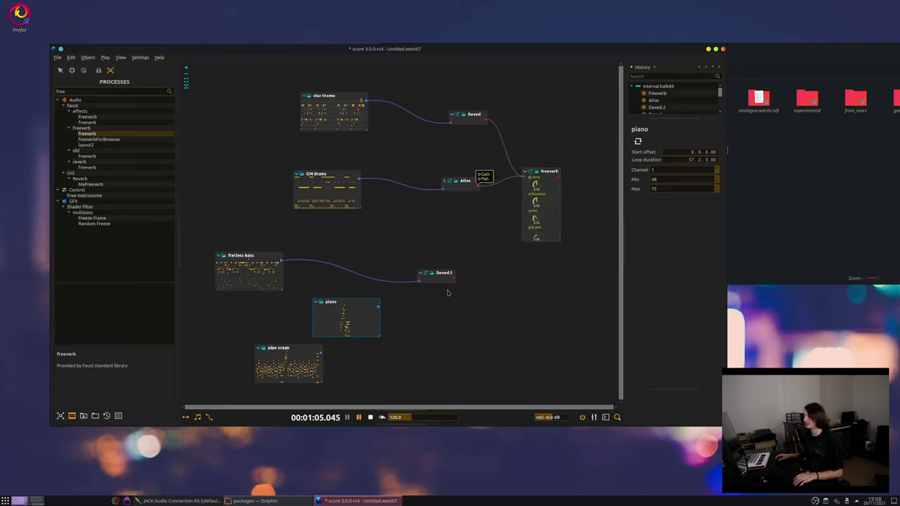
left_click_drag(455, 279, 525, 175)
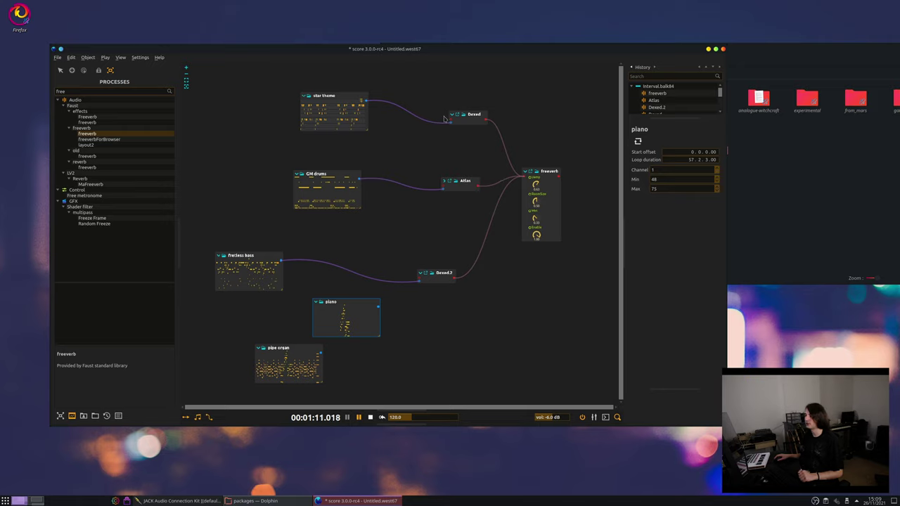
Move the freeverb node further right, set its Wet amount to 0.924 and stop playback
left_click_drag(550, 175, 592, 175)
left_click_drag(684, 187, 719, 188)
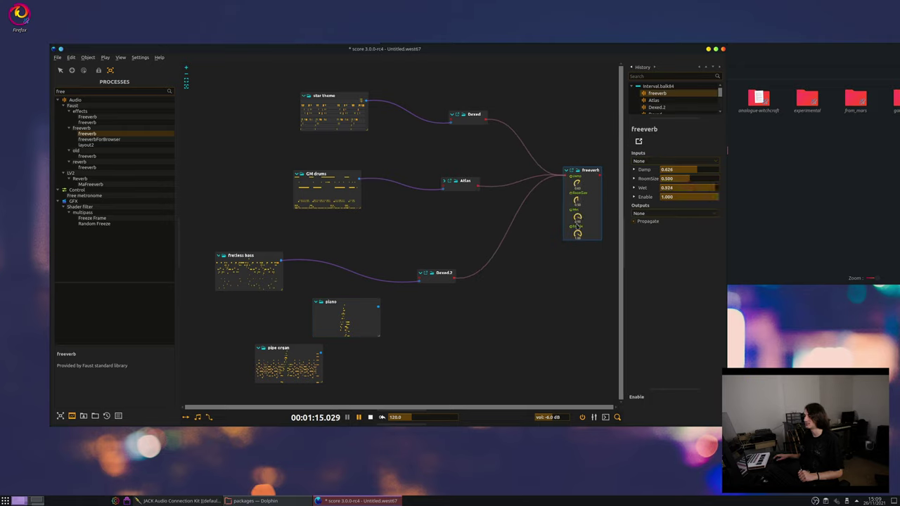
left_click(372, 419)
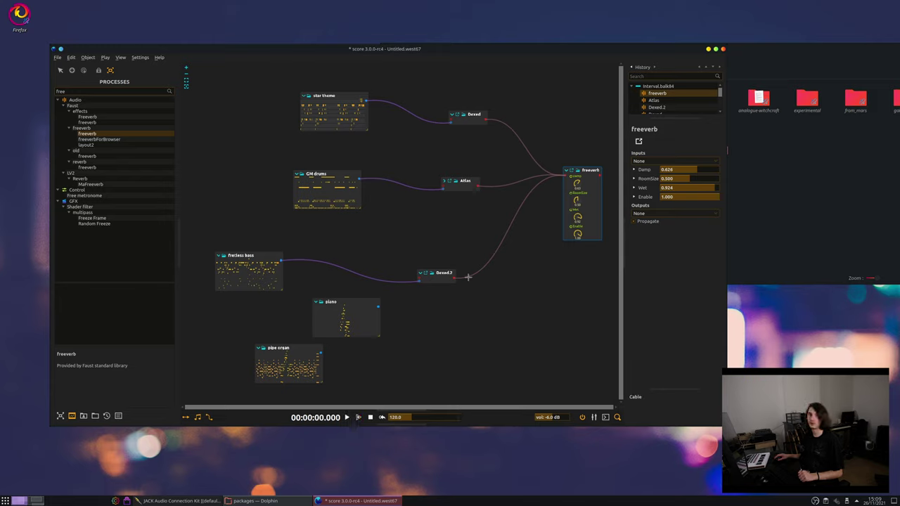
Return to the parent scenario's timeline, fold the rack of the imported interval and select that interval
left_click(178, 417)
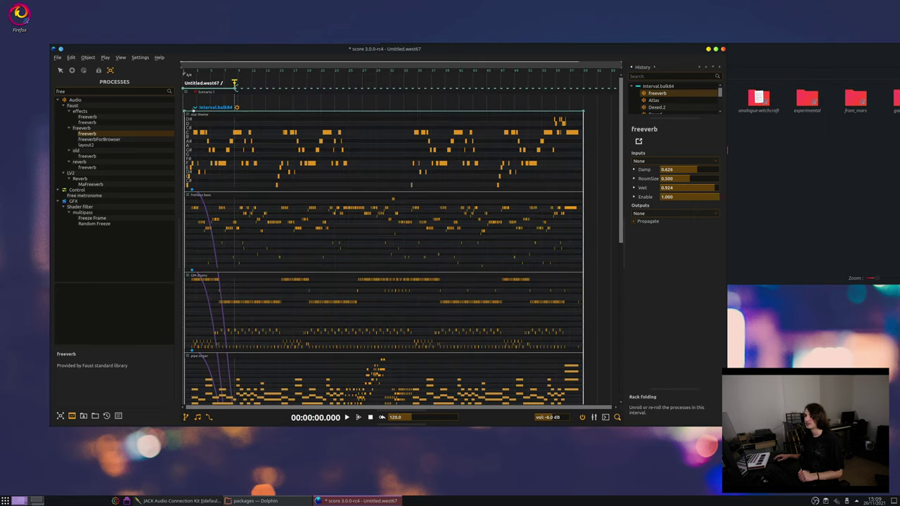
left_click(195, 108)
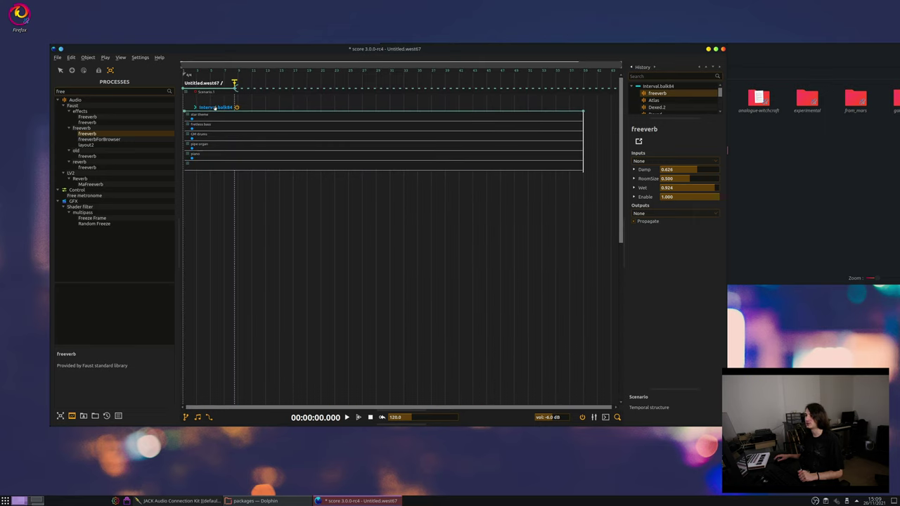
left_click(216, 108)
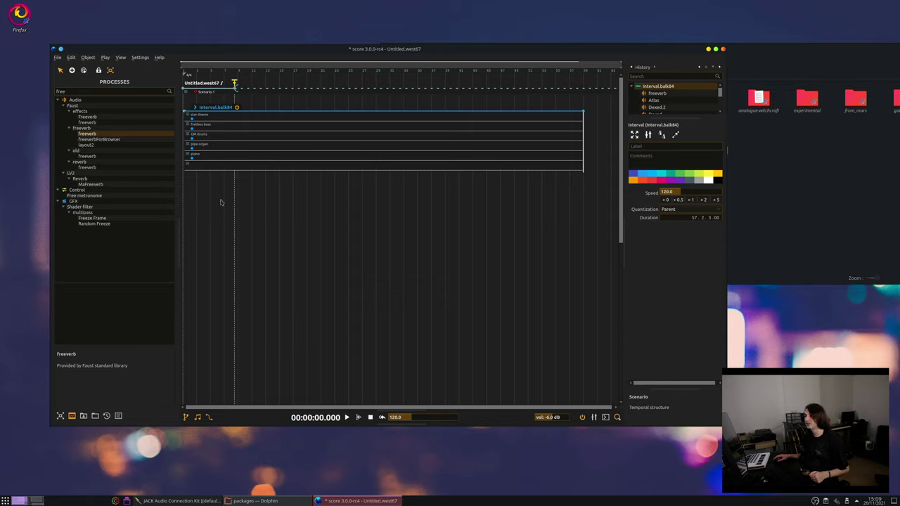
Select Scenario.1, resize its slot and move the imported interval slightly lower inside it
left_click(209, 94)
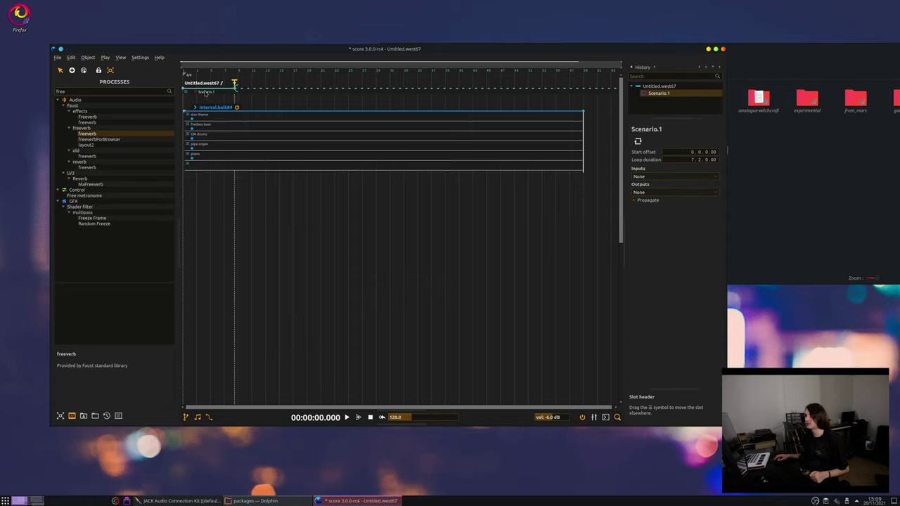
double_click(206, 93)
left_click_drag(271, 312, 259, 398)
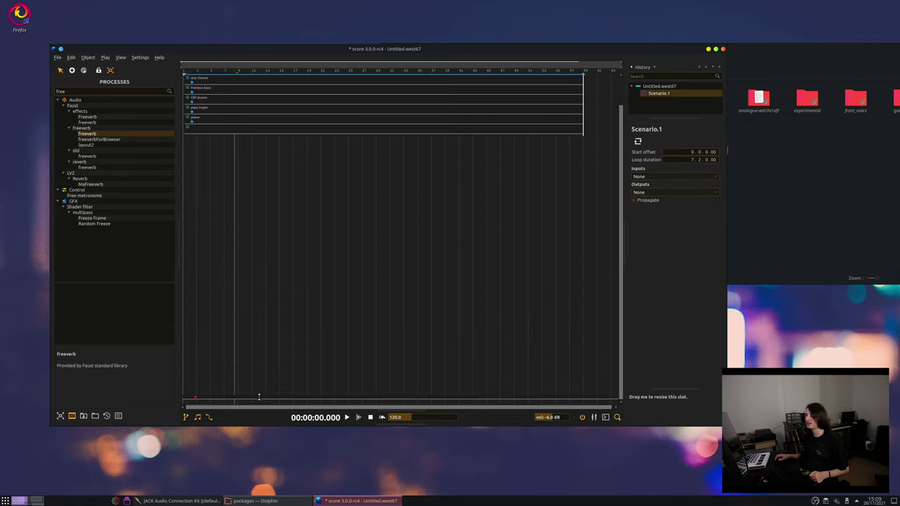
double_click(267, 267)
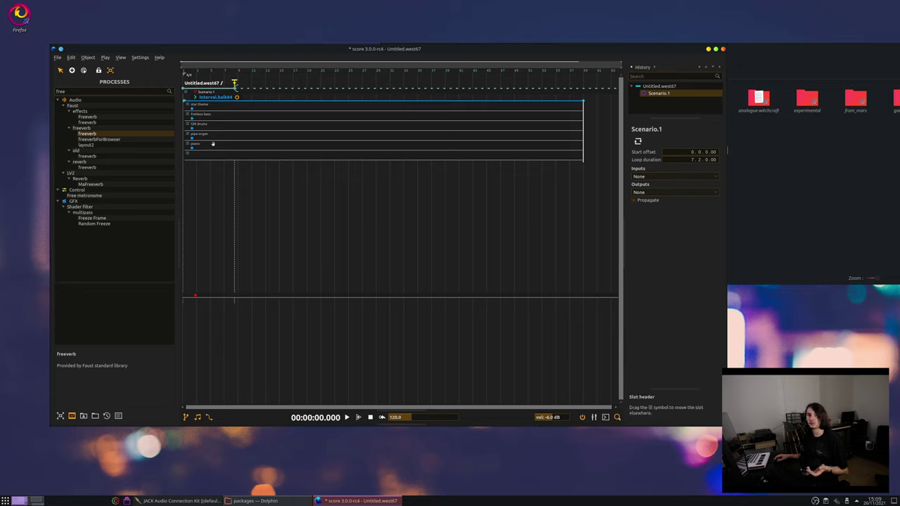
left_click_drag(228, 96, 226, 116)
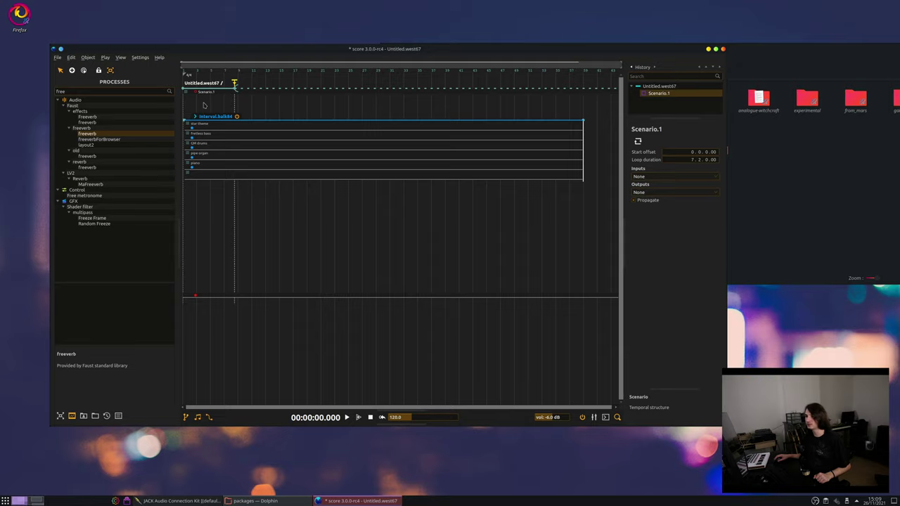
Switch the root interval to nodal mode, then reposition and enlarge the Scenario.1 node
left_click(186, 417)
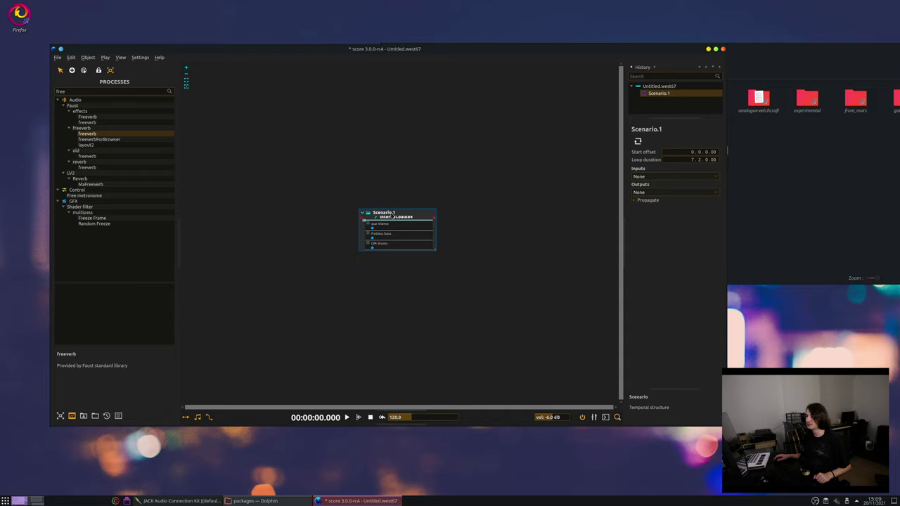
left_click_drag(418, 242, 323, 261)
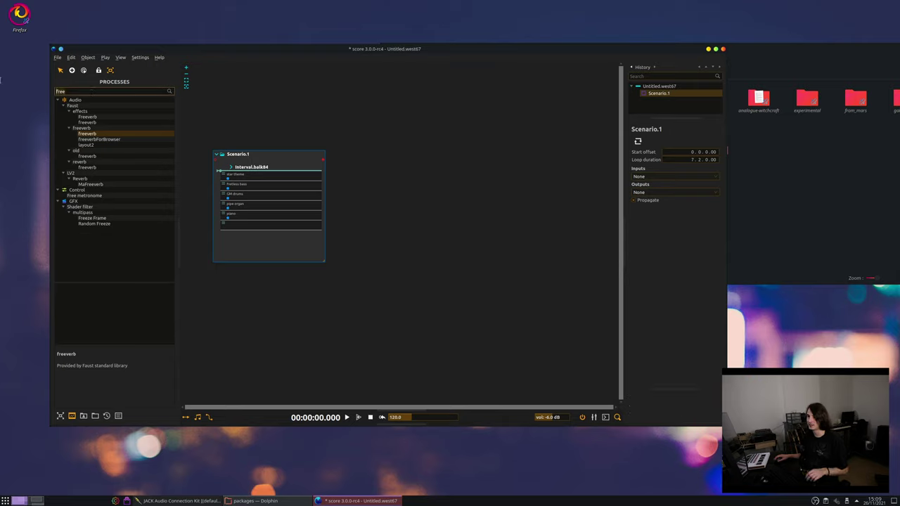
Add the Faust distortion effect beside Scenario.1 and connect Scenario.1's audio output to its input
key("BackSpace")
key("BackSpace")
key("BackSpace")
key("BackSpace")
type("dist")
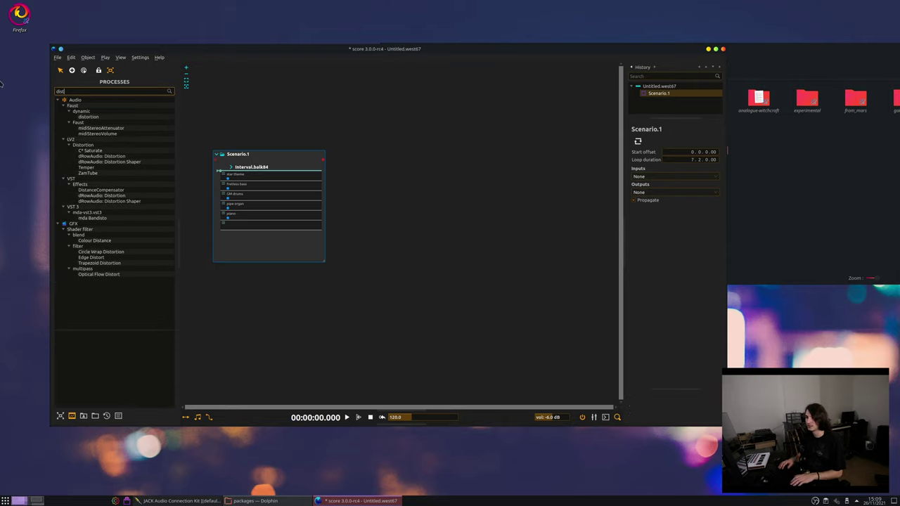
left_click_drag(93, 118, 324, 158)
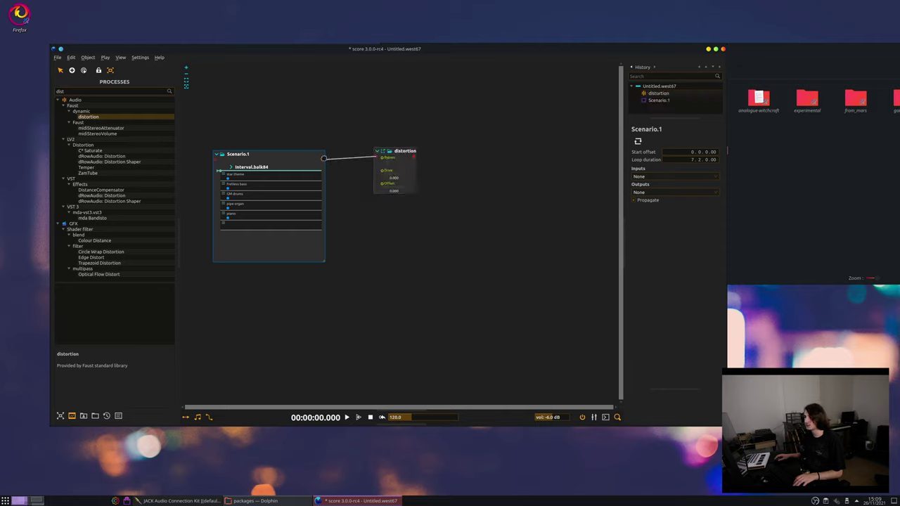
Add the Faust compressor beside the distortion node and connect the distortion's audio output to its input
double_click(139, 93)
type("compr")
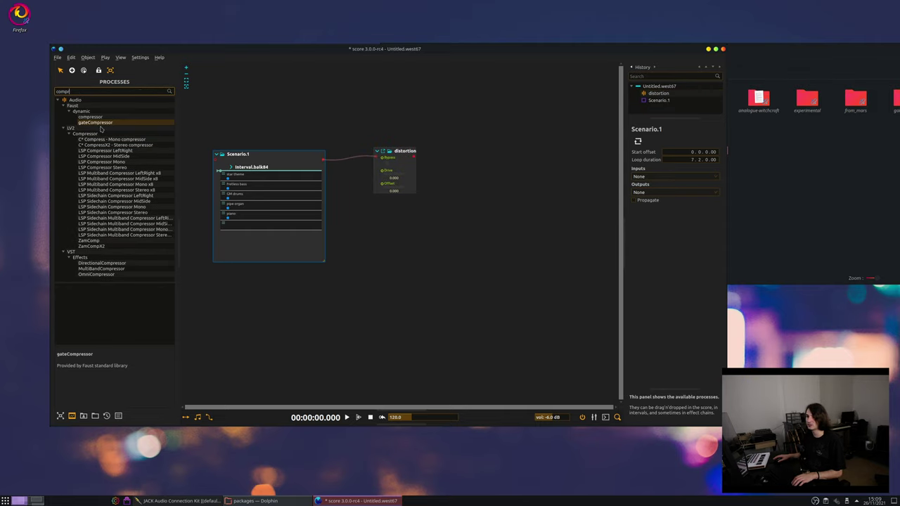
left_click_drag(97, 118, 442, 158)
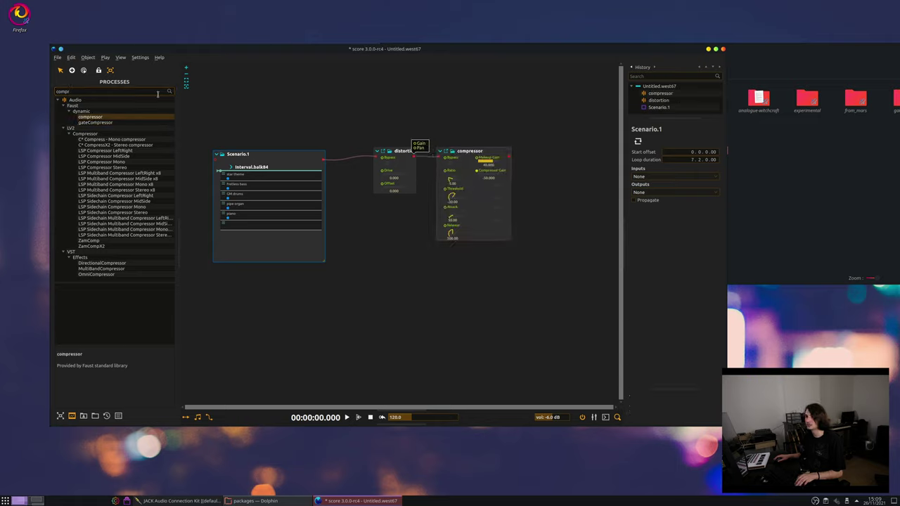
Add the Faust Freeverb effect beside the compressor node and connect the compressor's audio output to its input
left_click_drag(77, 91, 1, 89)
type("verb")
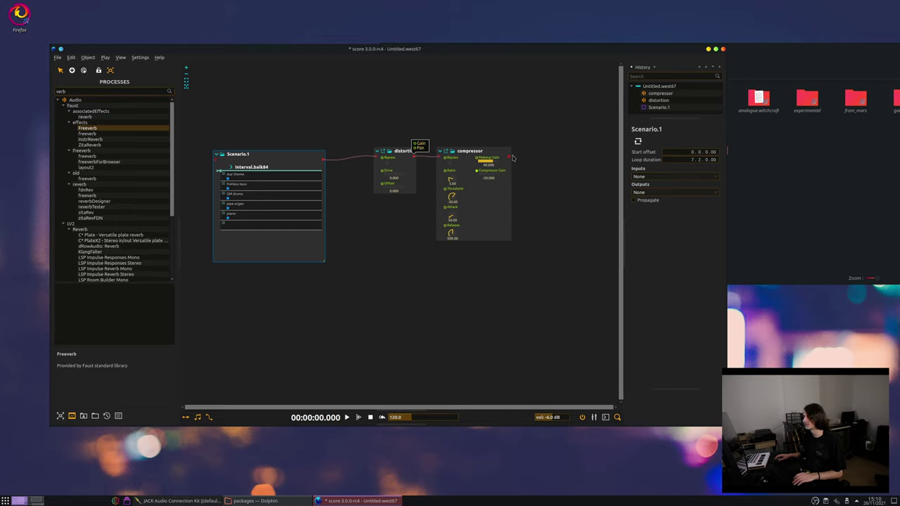
left_click_drag(514, 157, 513, 158)
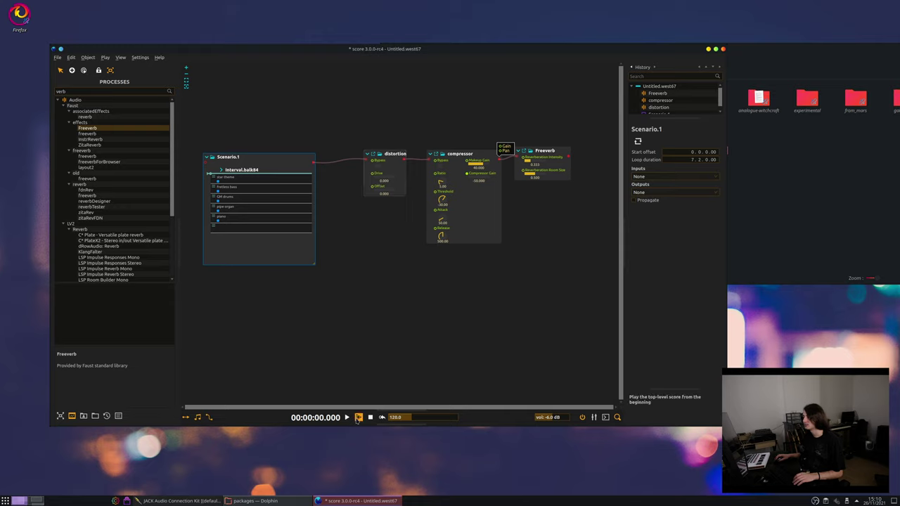
Play the score from the beginning to listen to Scenario.1 through the distortion, compressor and Freeverb chain, and stop playback
key("space")
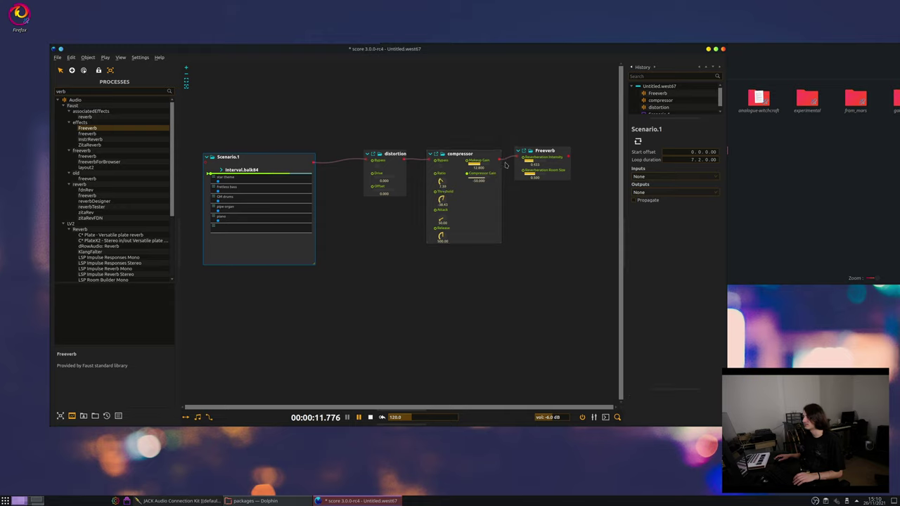
left_click(370, 417)
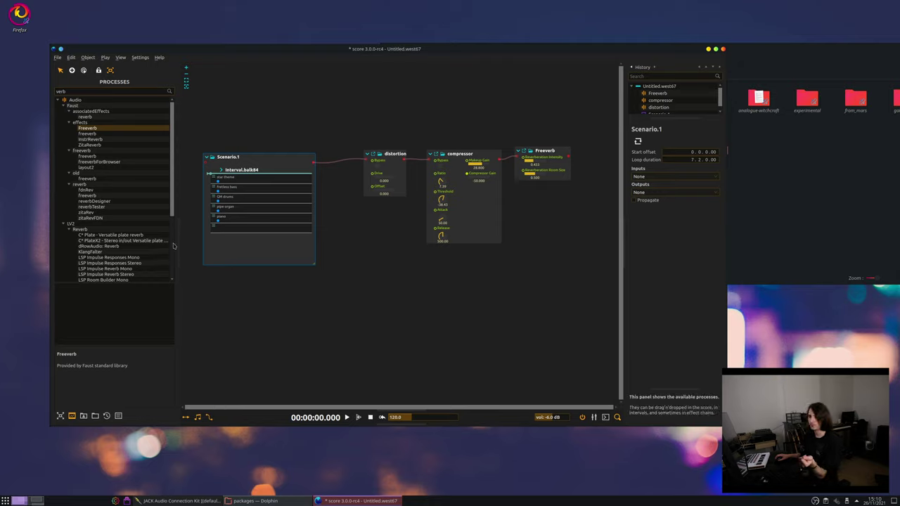
Create a new empty score document and clear the "verb" filter from the process library search
left_click(62, 106)
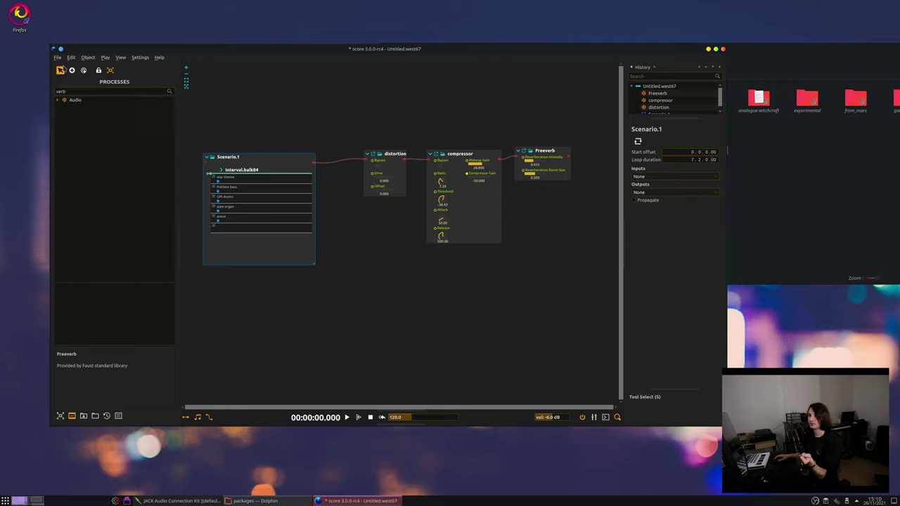
left_click(59, 57)
left_click(62, 65)
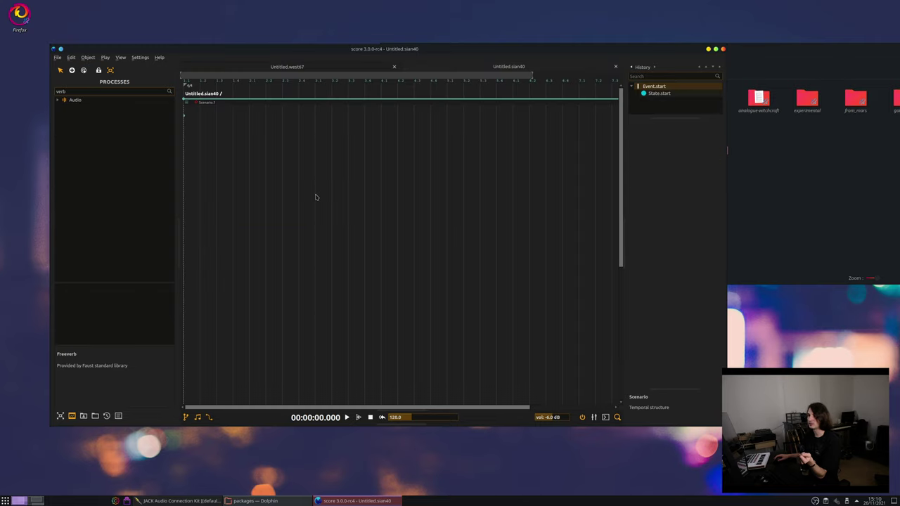
left_click(62, 92)
key("ctrl+a")
key("BackSpace")
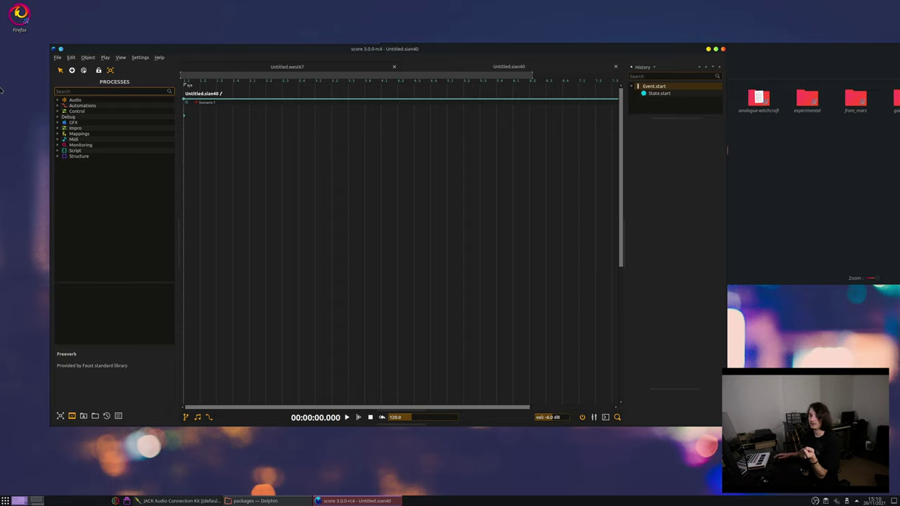